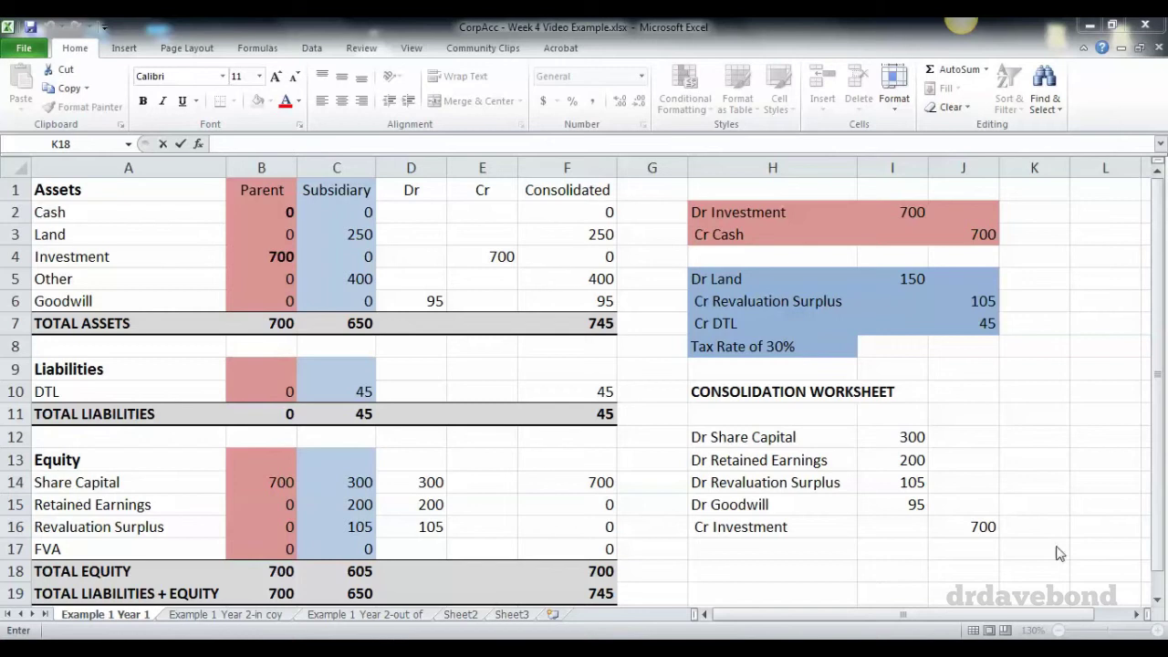
- Paste a values-only copy of the Consolidated column F into column G
{"action": "left_click", "coordinate": [579, 167]}
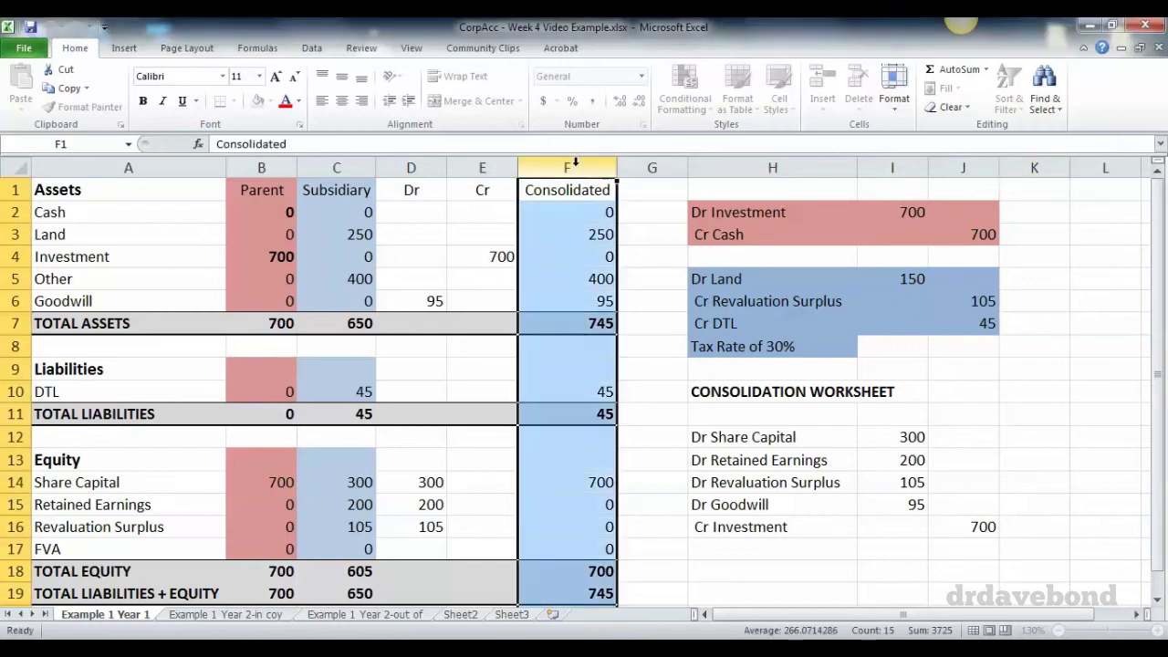
{"action": "right_click", "coordinate": [579, 168]}
{"action": "left_click", "coordinate": [618, 196]}
{"action": "right_click", "coordinate": [639, 188]}
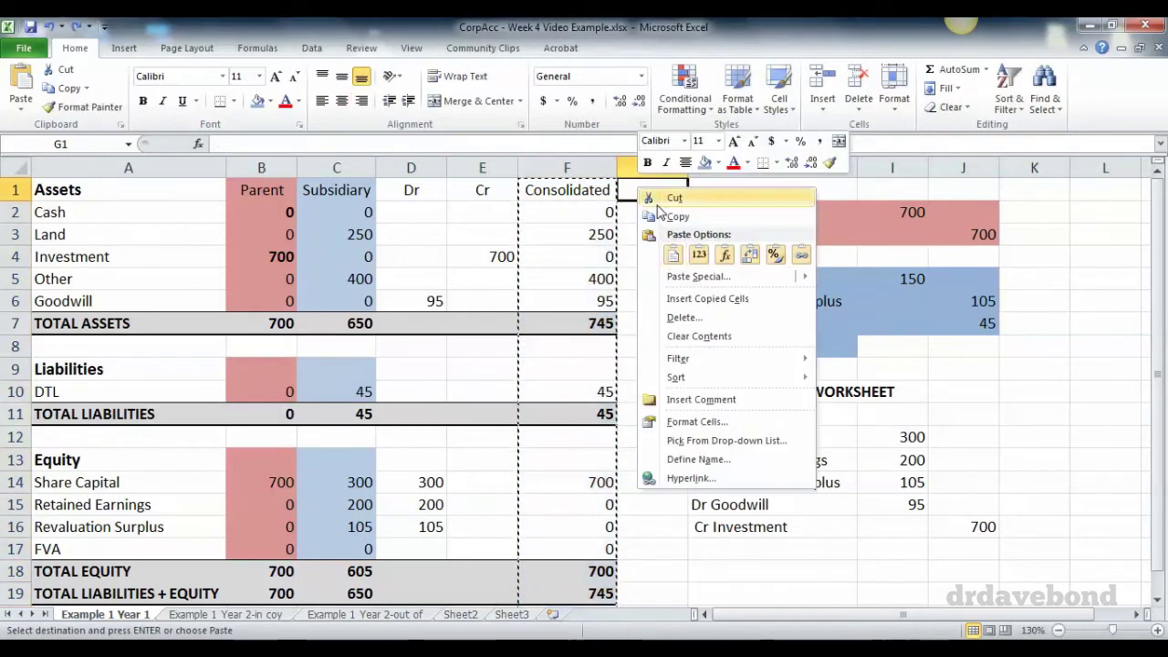
{"action": "left_click", "coordinate": [698, 255]}
- Give column G the Consolidated column's formatting and head it 'In Sub'
{"action": "left_click", "coordinate": [584, 168]}
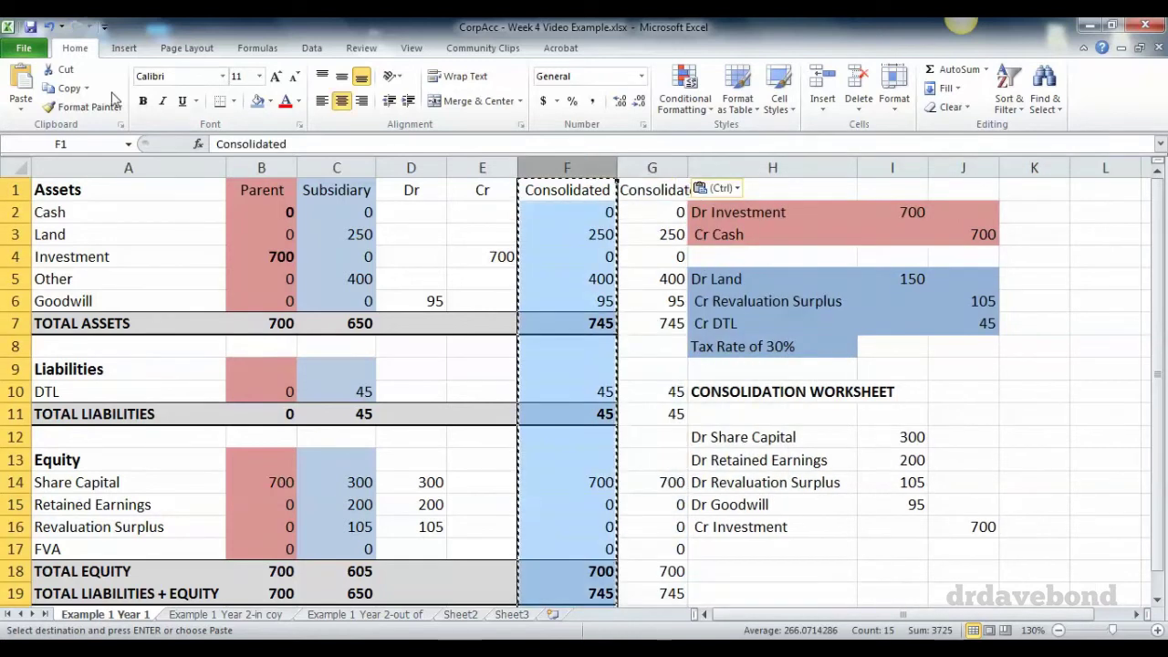
{"action": "left_click", "coordinate": [84, 107]}
{"action": "left_click", "coordinate": [644, 183]}
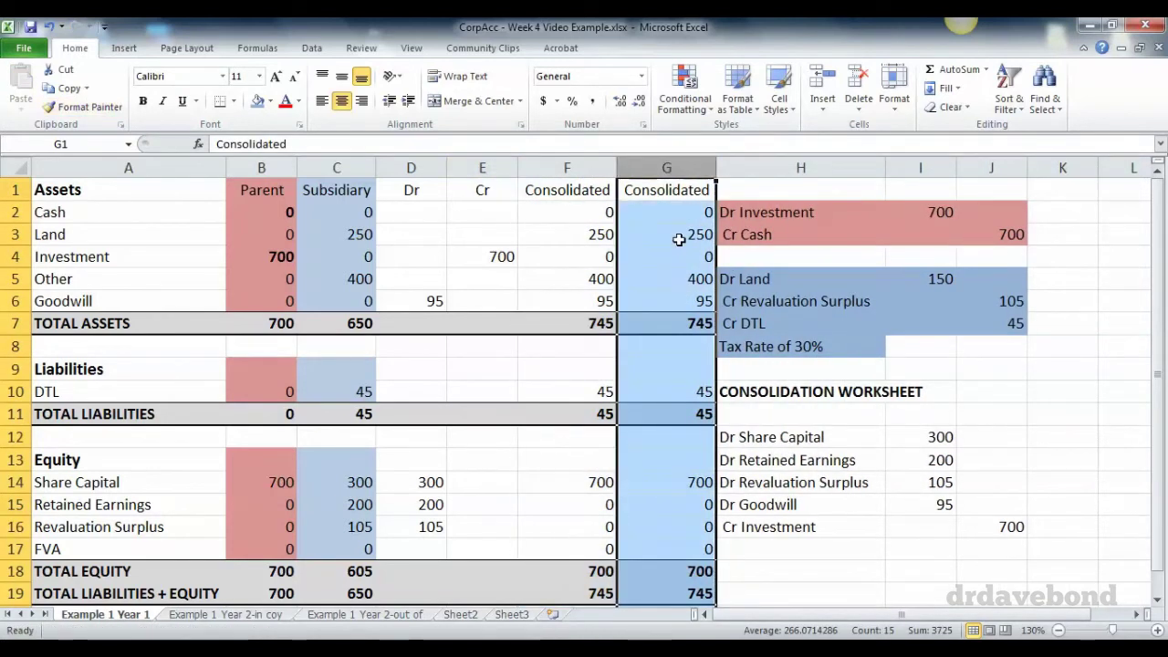
{"action": "left_click", "coordinate": [674, 192]}
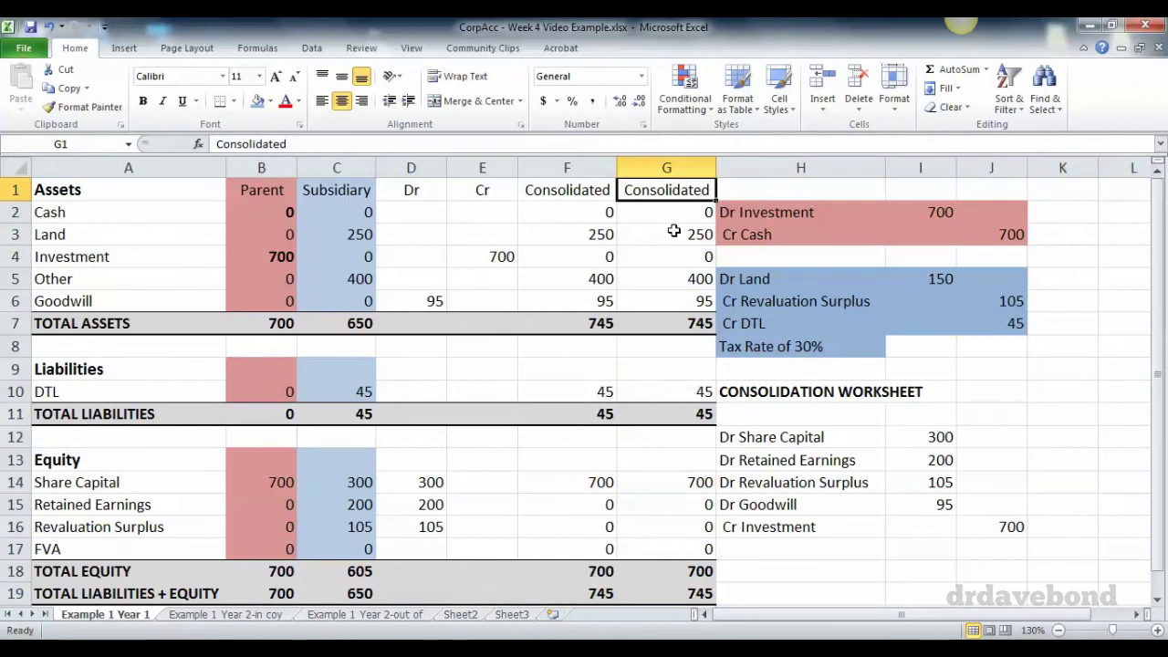
{"action": "type", "text": "In Sub"}
{"action": "key", "text": "Return"}
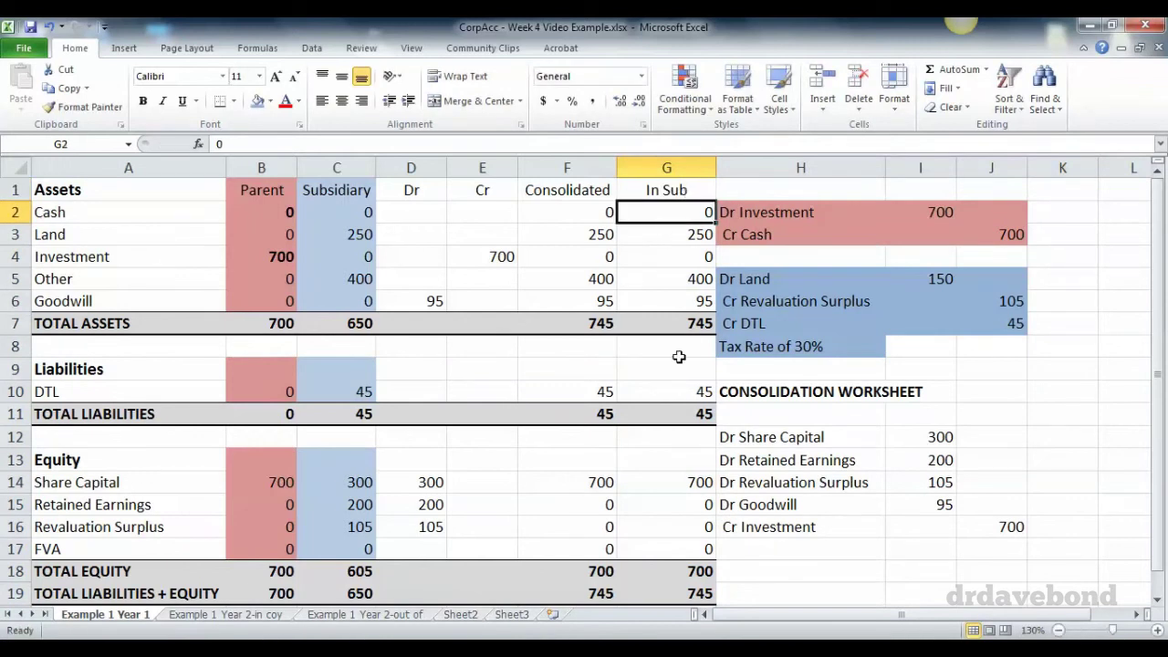
- Clear the 700 Investment credit and the Goodwill, Share Capital, Retained Earnings and Revaluation Surplus debits
{"action": "left_click", "coordinate": [493, 257]}
{"action": "key", "text": "BackSpace"}
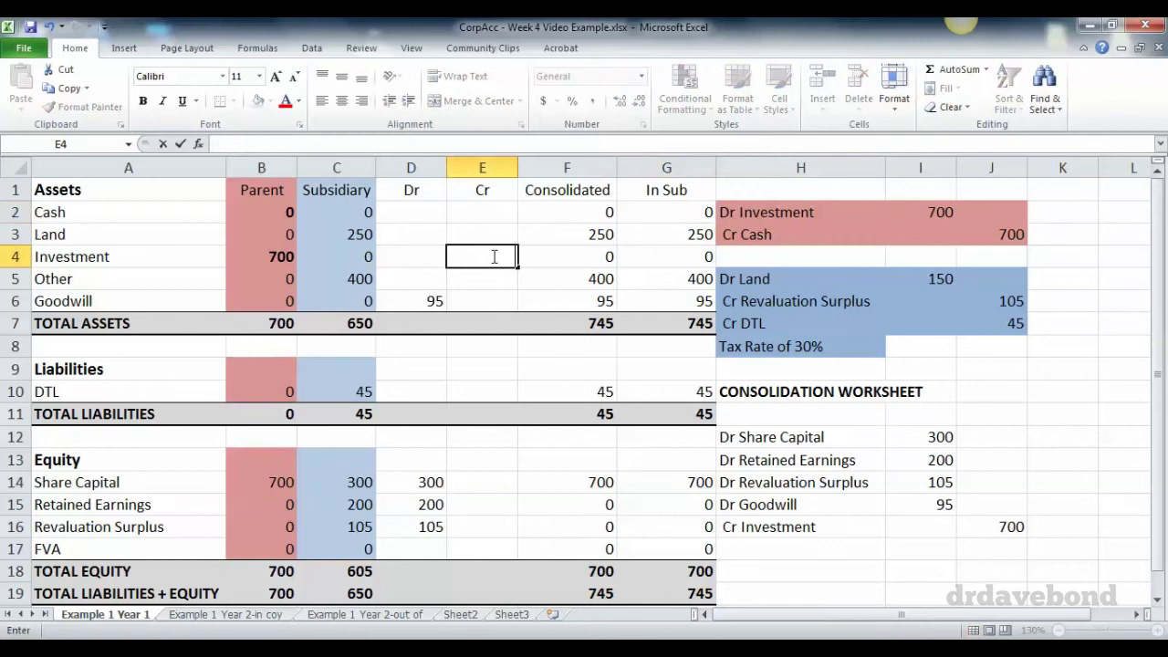
{"action": "key", "text": "Return"}
{"action": "key", "text": "Left"}
{"action": "key", "text": "Down"}
{"action": "key", "text": "Delete"}
{"action": "key", "text": "Down"}
{"action": "key", "text": "Down"}
{"action": "key", "text": "Down"}
{"action": "key", "text": "Down"}
{"action": "key", "text": "Down"}
{"action": "key", "text": "Down"}
{"action": "key", "text": "Down"}
{"action": "key", "text": "Down"}
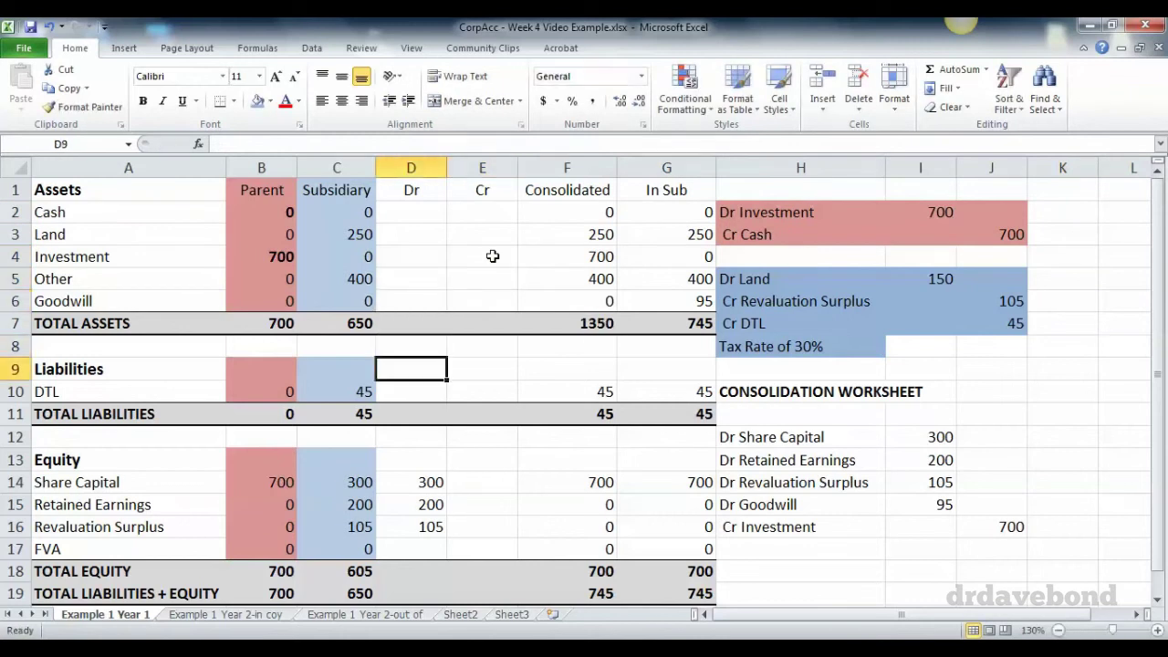
{"action": "key", "text": "Delete"}
{"action": "key", "text": "Down"}
{"action": "key", "text": "Delete"}
{"action": "key", "text": "Down"}
{"action": "key", "text": "Delete"}
{"action": "key", "text": "Down"}
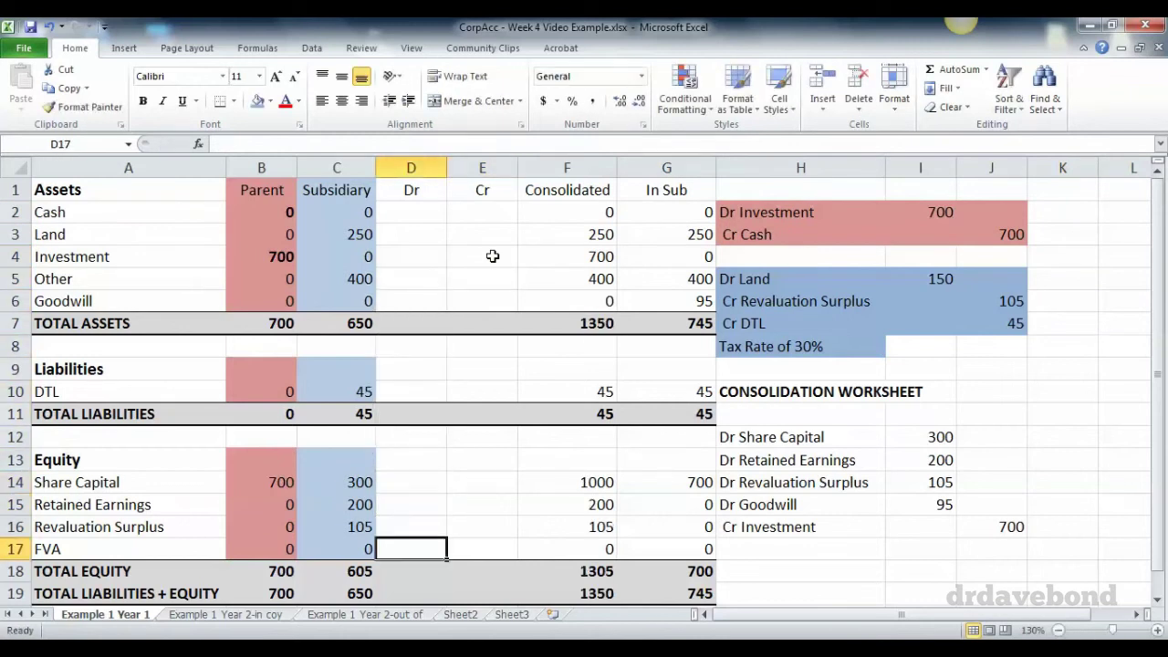
- Set the subsidiary's Land to 100, DTL to 0 and Revaluation Surplus to 0
{"action": "left_click", "coordinate": [346, 234]}
{"action": "type", "text": "100"}
{"action": "key", "text": "Return"}
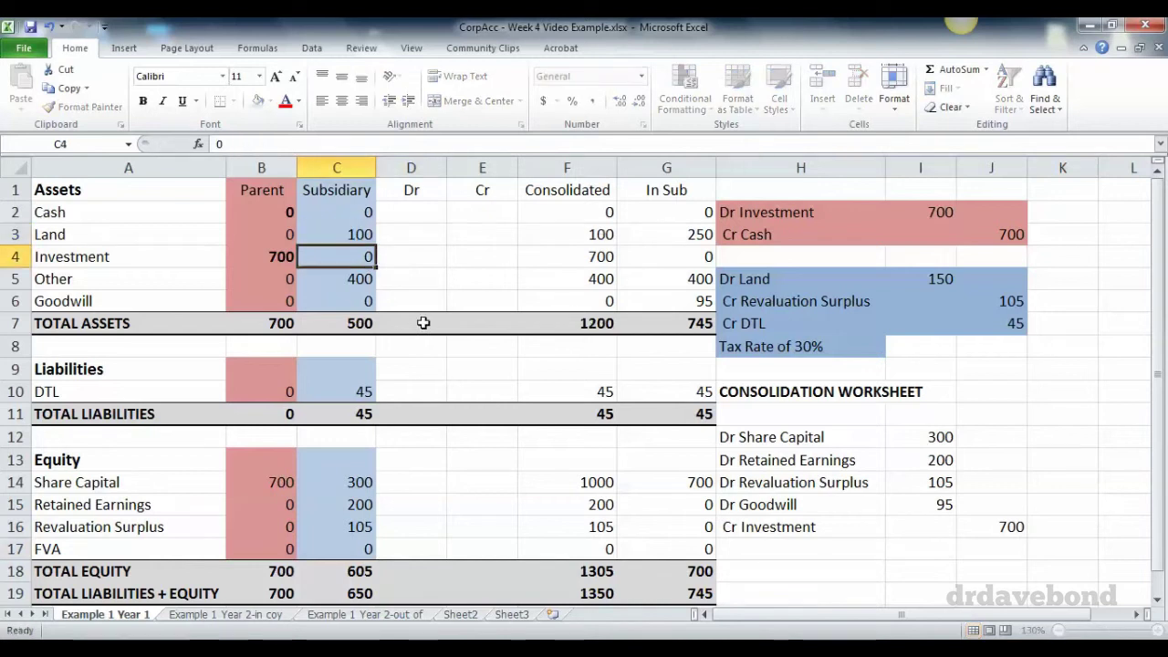
{"action": "left_click", "coordinate": [358, 387]}
{"action": "type", "text": "0"}
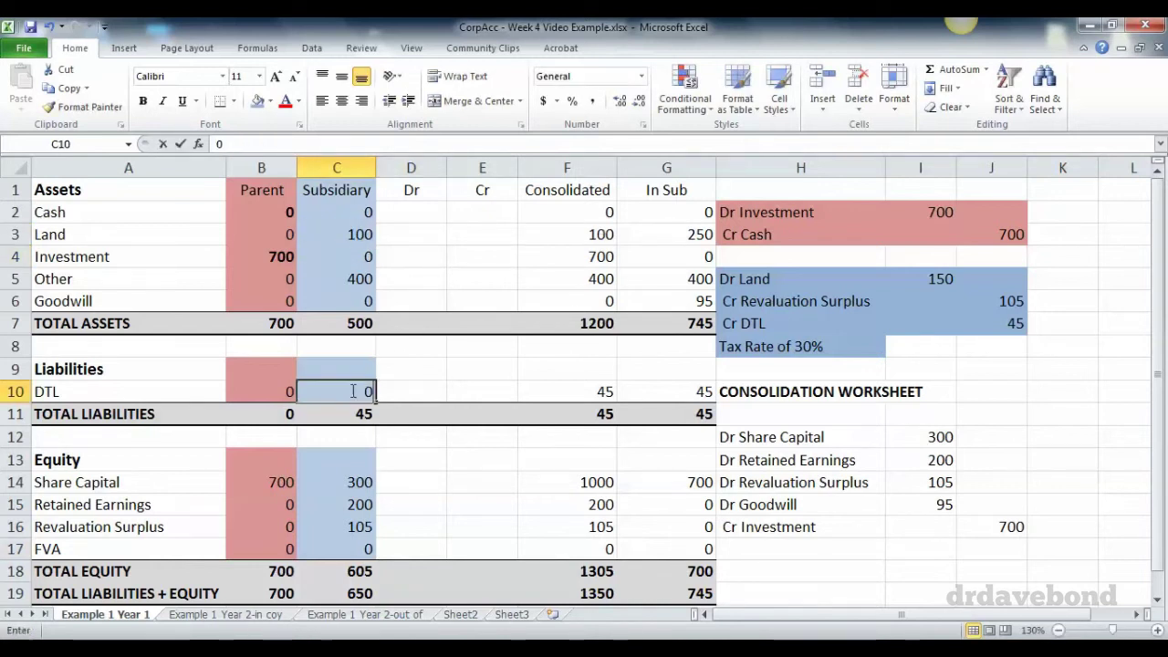
{"action": "key", "text": "Return"}
{"action": "left_click", "coordinate": [356, 528]}
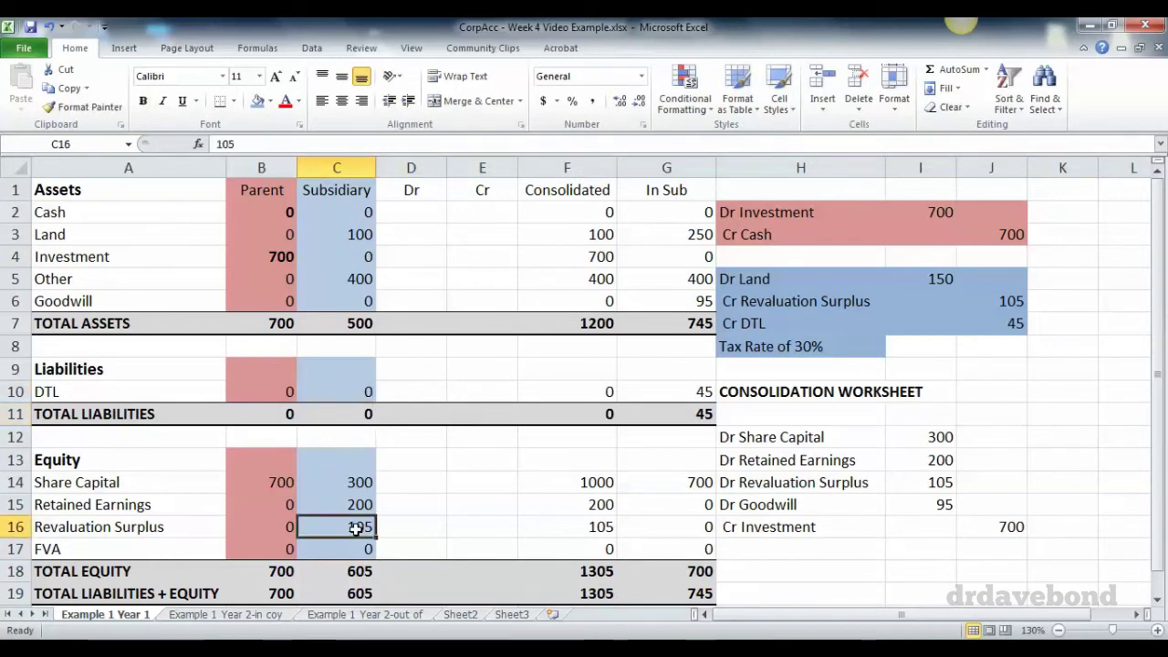
{"action": "type", "text": "0"}
{"action": "key", "text": "Return"}
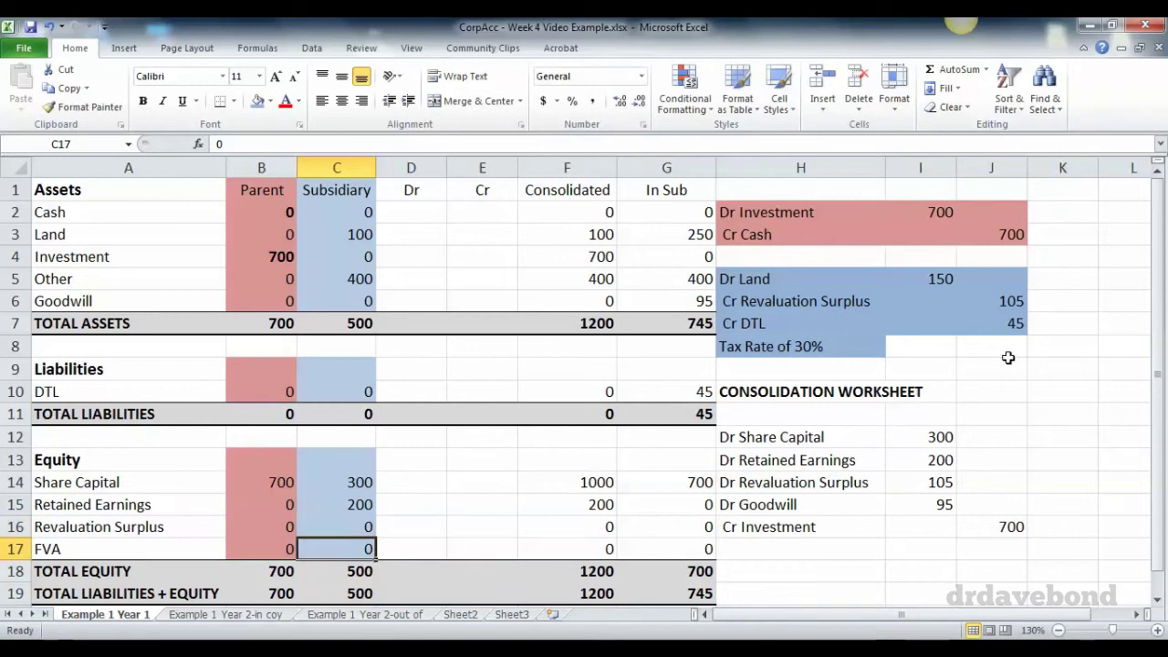
{"action": "left_click_drag", "start_coordinate": [1011, 220], "coordinate": [821, 243]}
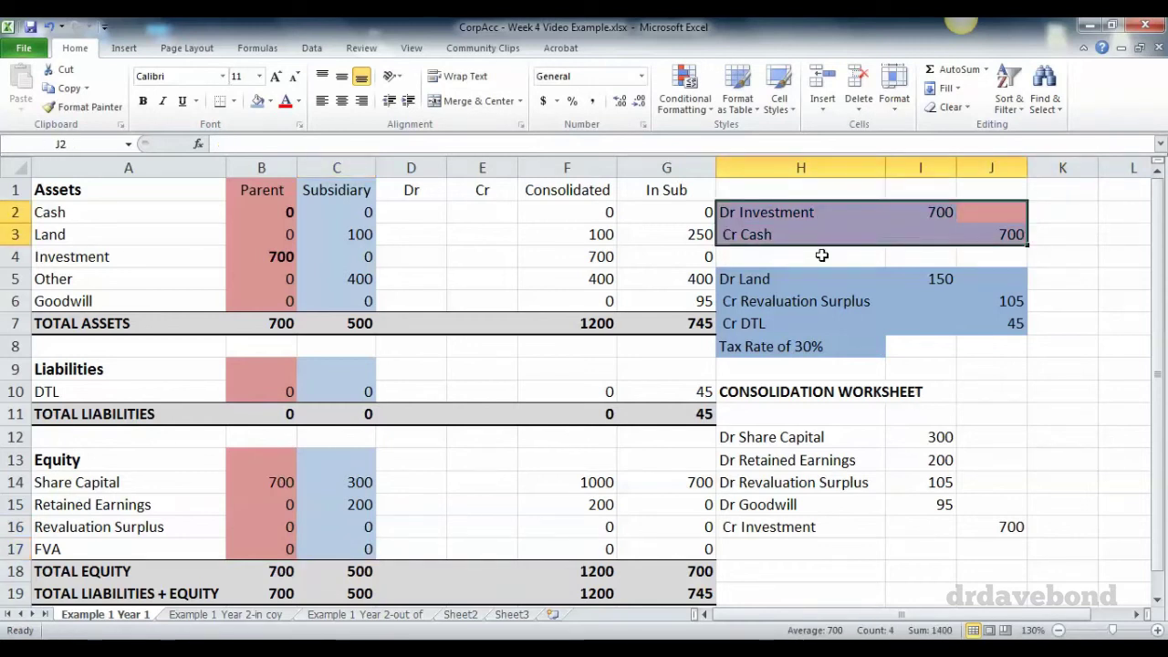
{"action": "left_click", "coordinate": [1054, 241]}
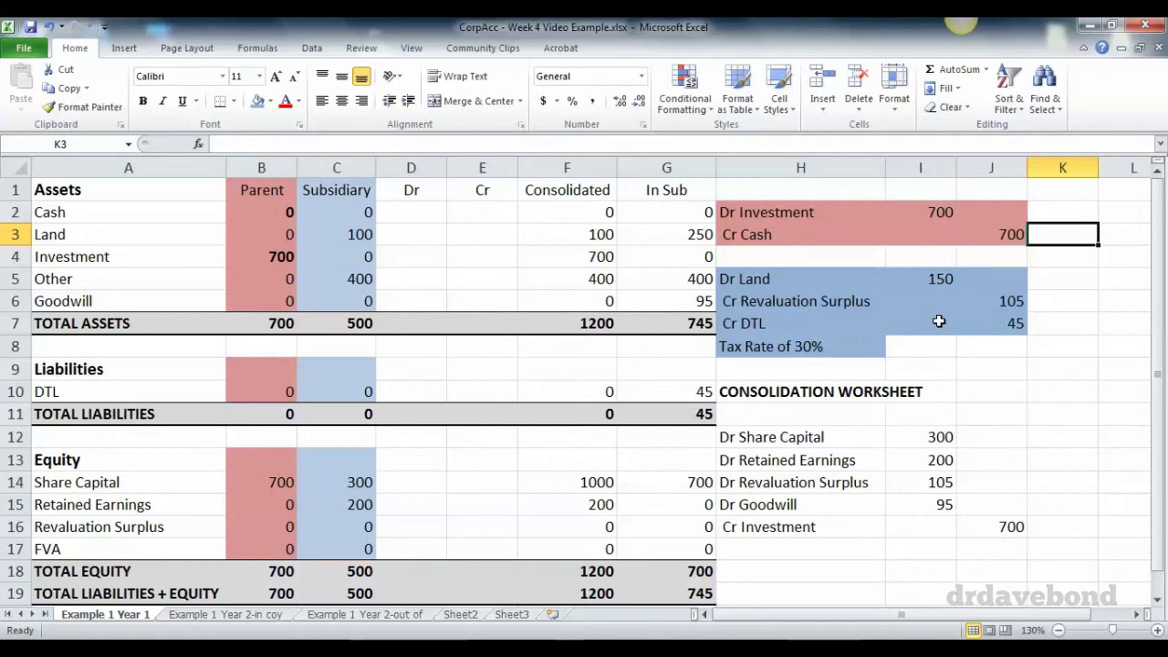
- Move the journal entries down two rows and add a bold CONSOLIDATION WORKSHEET heading in H5
{"action": "left_click_drag", "start_coordinate": [810, 281], "coordinate": [991, 565]}
{"action": "left_click", "coordinate": [816, 274]}
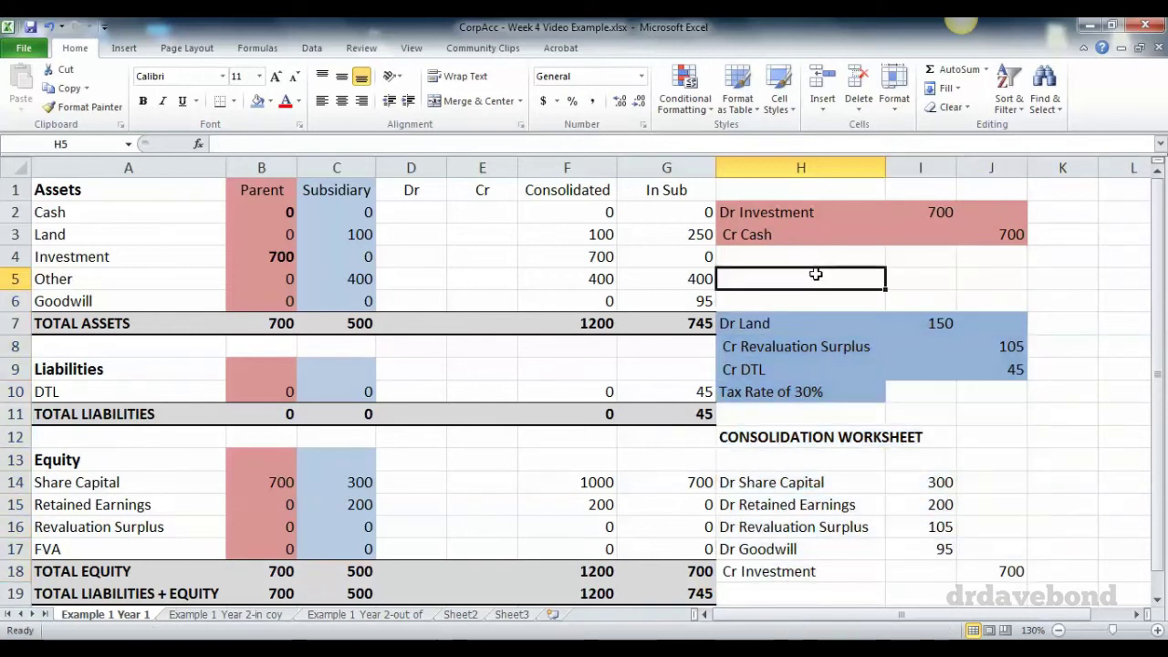
{"action": "key", "text": "ctrl+b"}
{"action": "type", "text": "CONSOLIDATION WORKSHEET"}
{"action": "key", "text": "Return"}
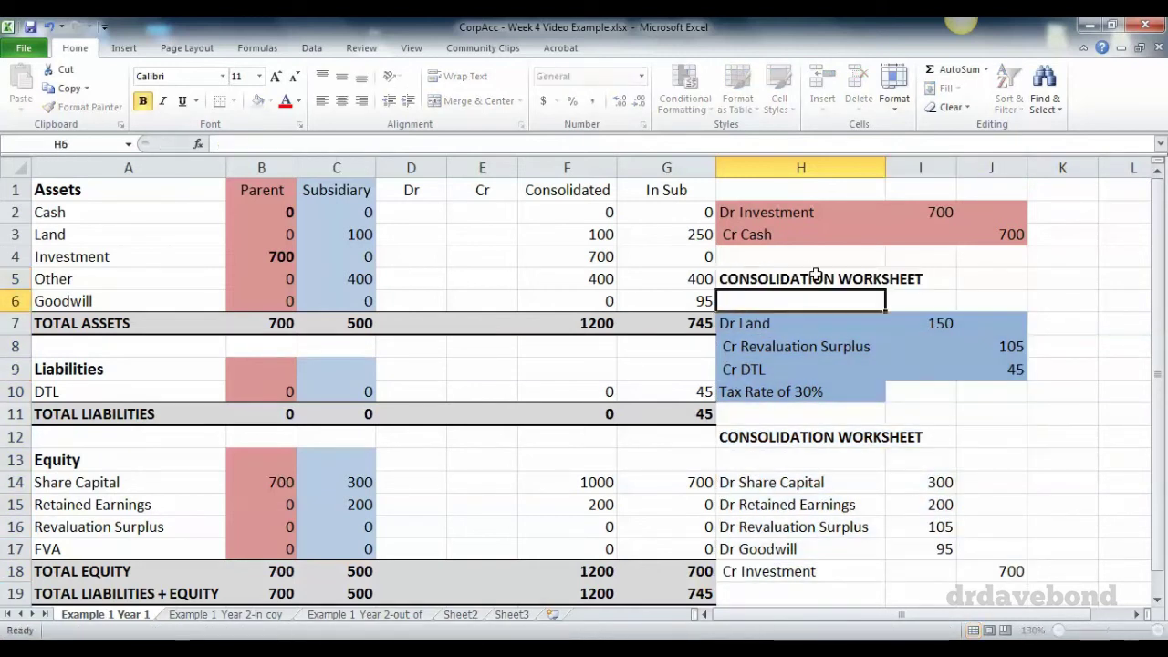
- Remove the blue fill from the land revaluation entry in H7:J10
{"action": "left_click_drag", "start_coordinate": [798, 321], "coordinate": [971, 388]}
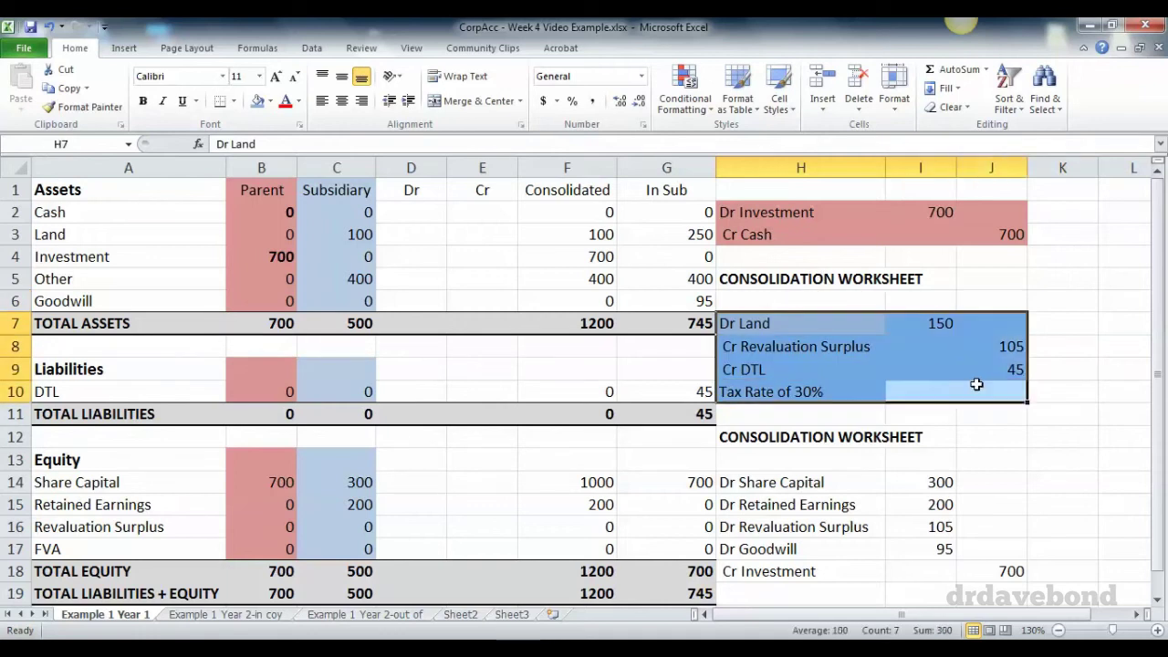
{"action": "left_click", "coordinate": [271, 107]}
{"action": "left_click", "coordinate": [314, 242]}
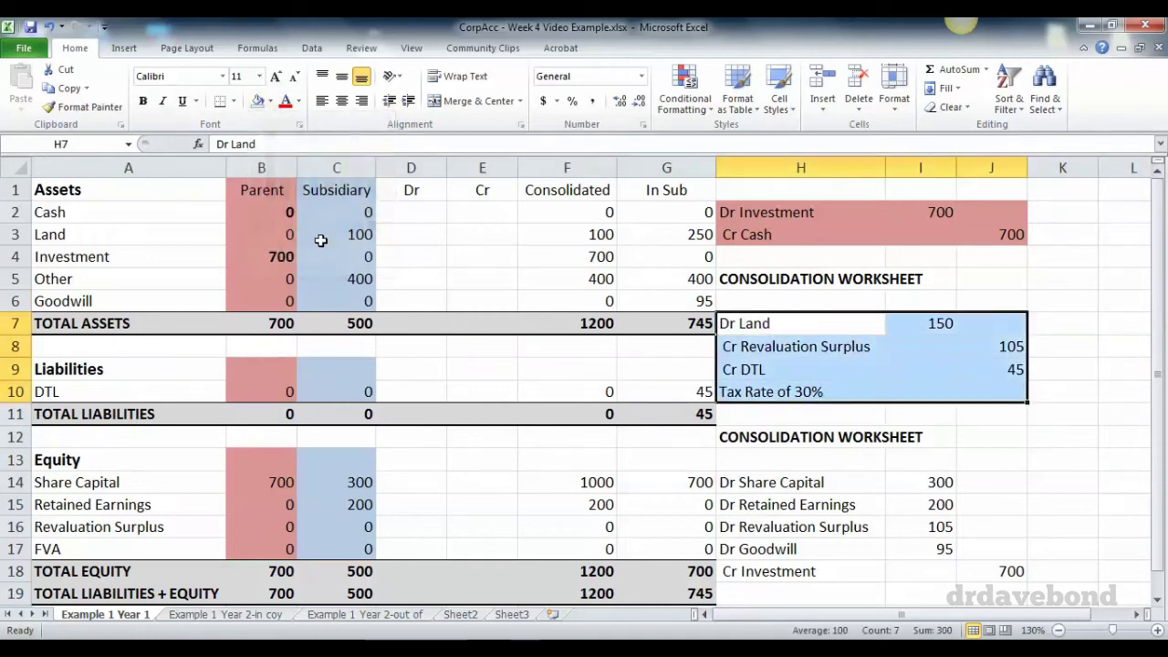
{"action": "left_click", "coordinate": [796, 328]}
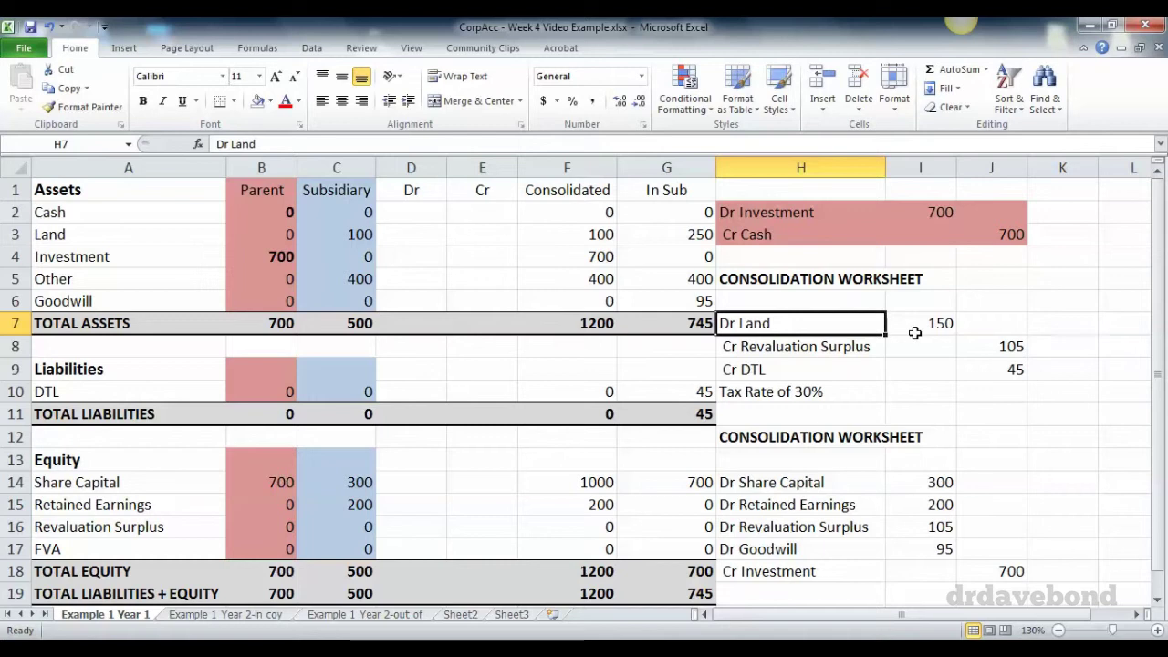
- Highlight H8 in yellow and relabel it 'Cr FVA', keeping its 105 amount
{"action": "left_click", "coordinate": [826, 348]}
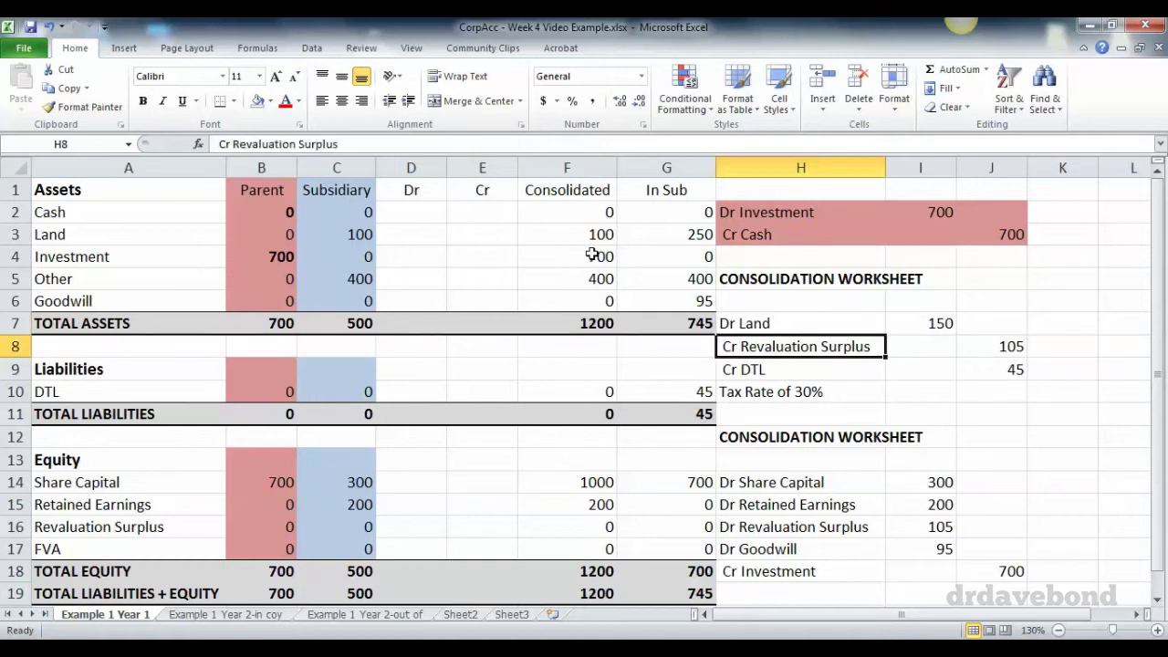
{"action": "left_click", "coordinate": [270, 101]}
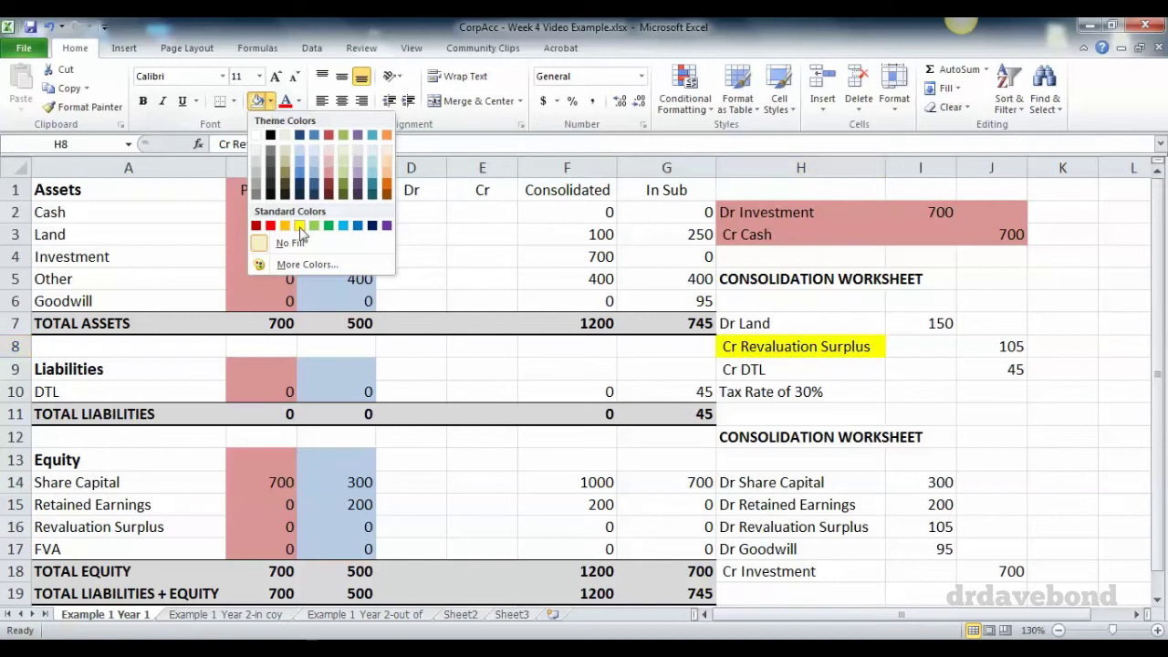
{"action": "left_click", "coordinate": [299, 226]}
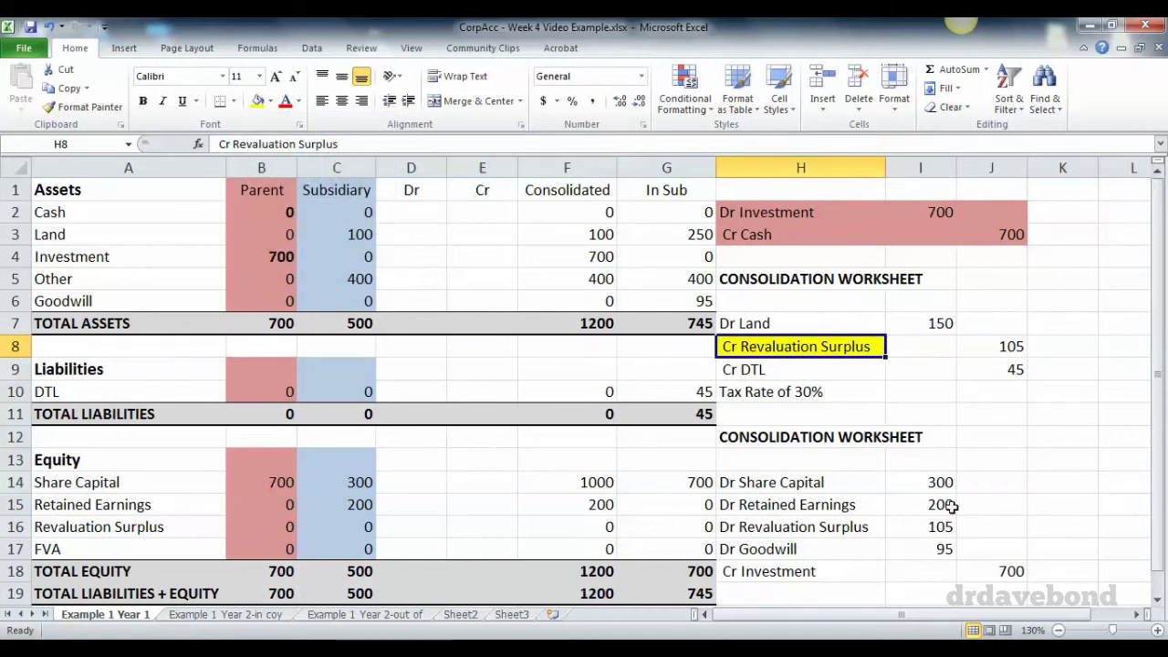
{"action": "key", "text": "Left"}
{"action": "key", "text": "Right"}
{"action": "type", "text": "CrCr "}
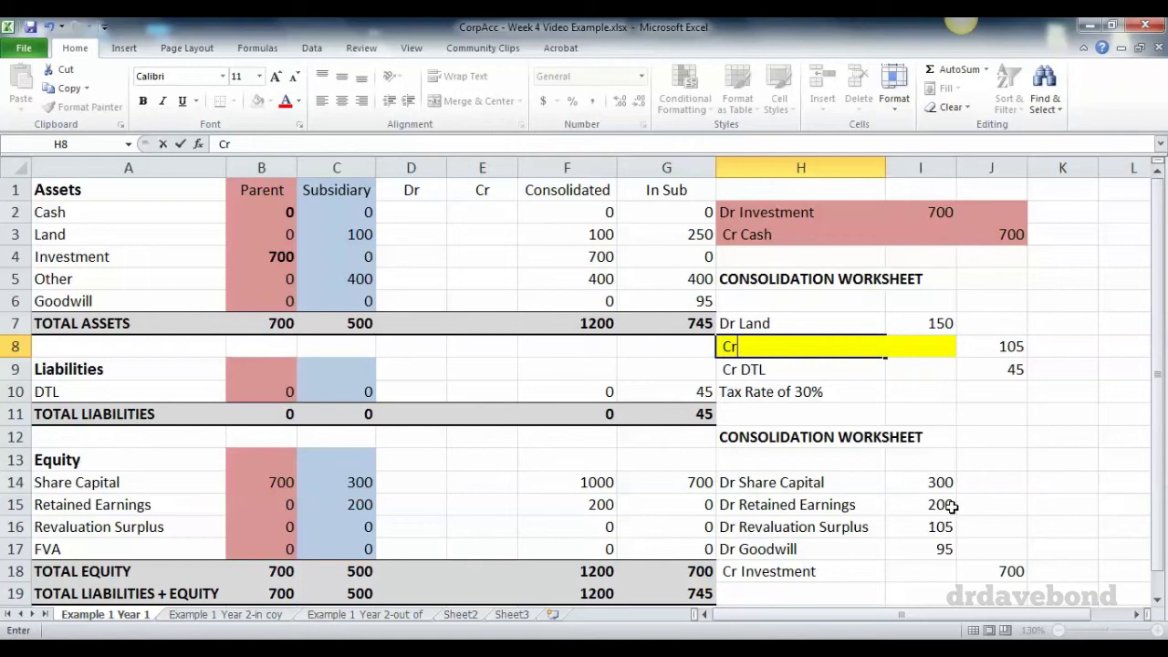
{"action": "type", "text": "FVA"}
{"action": "key", "text": "Right"}
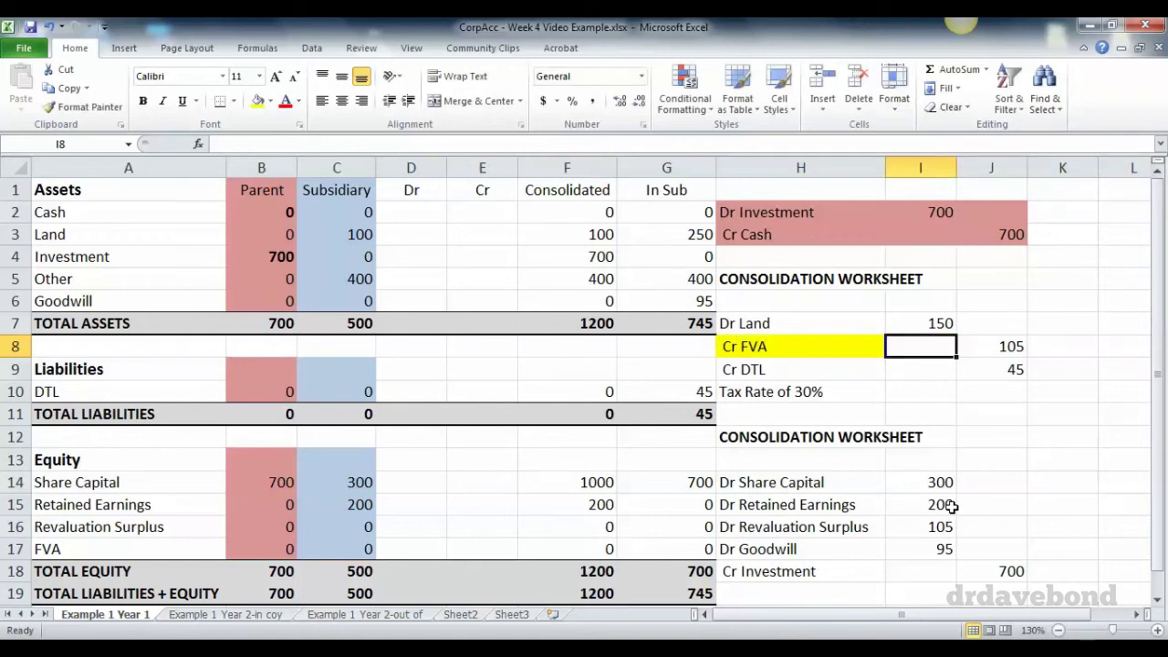
{"action": "key", "text": "Right"}
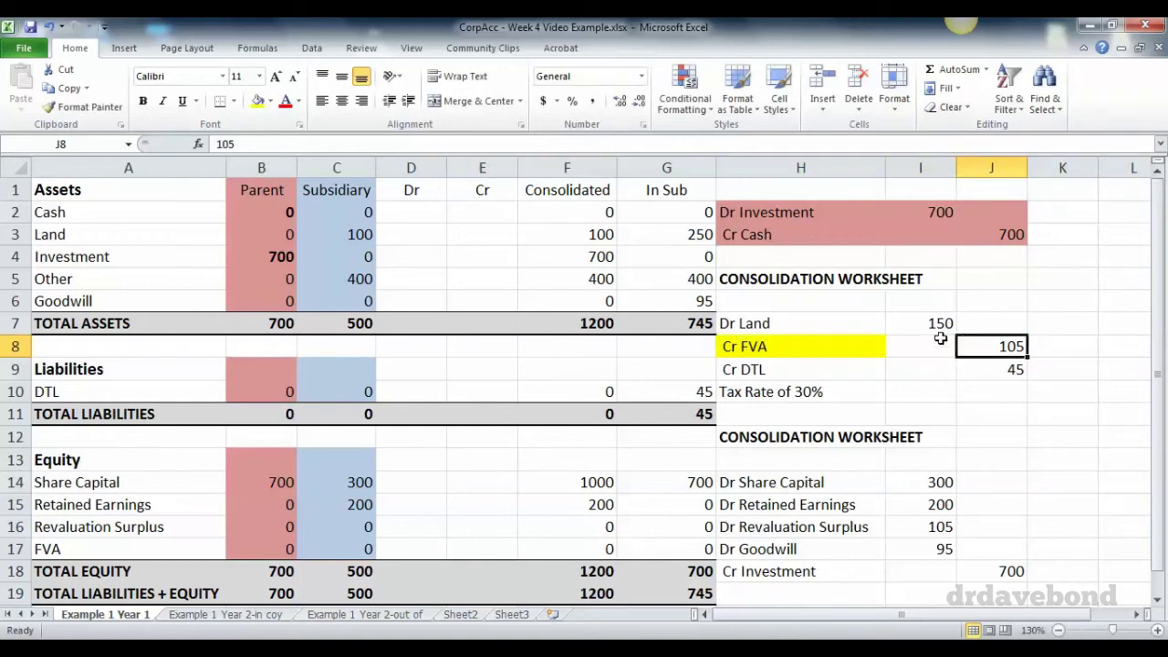
- Enter the Land debit 150 in D3, FVA credit 105 in E17 and DTL credit 45 in E10
{"action": "left_click", "coordinate": [404, 234]}
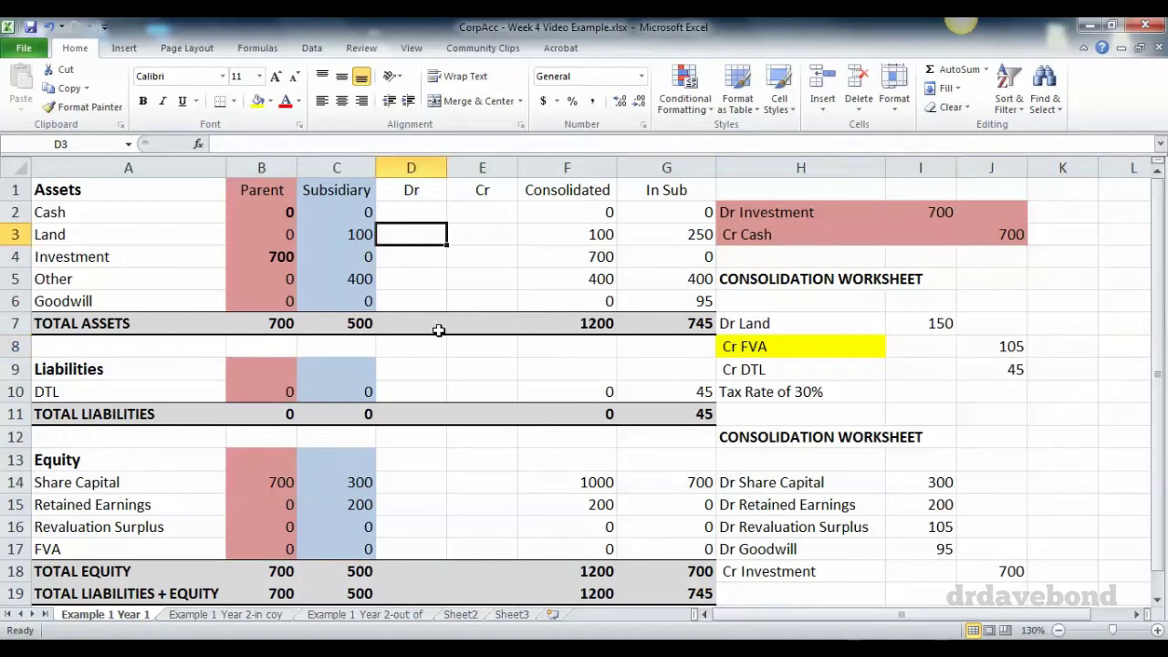
{"action": "type", "text": "150"}
{"action": "key", "text": "Return"}
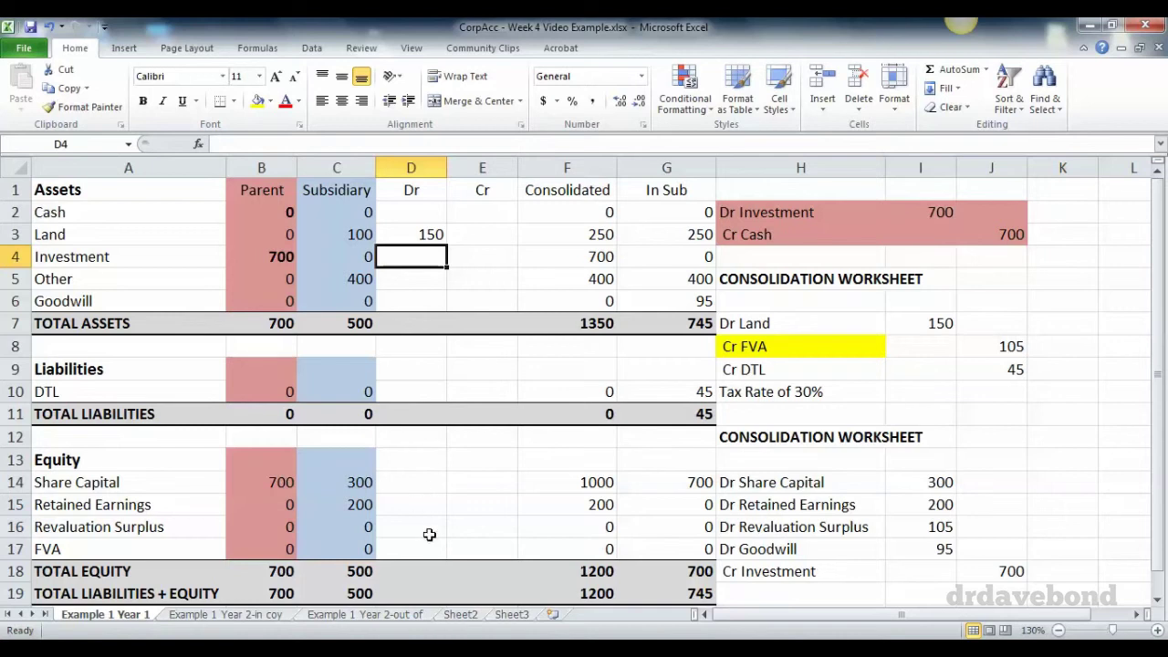
{"action": "left_click", "coordinate": [484, 548]}
{"action": "type", "text": "10"}
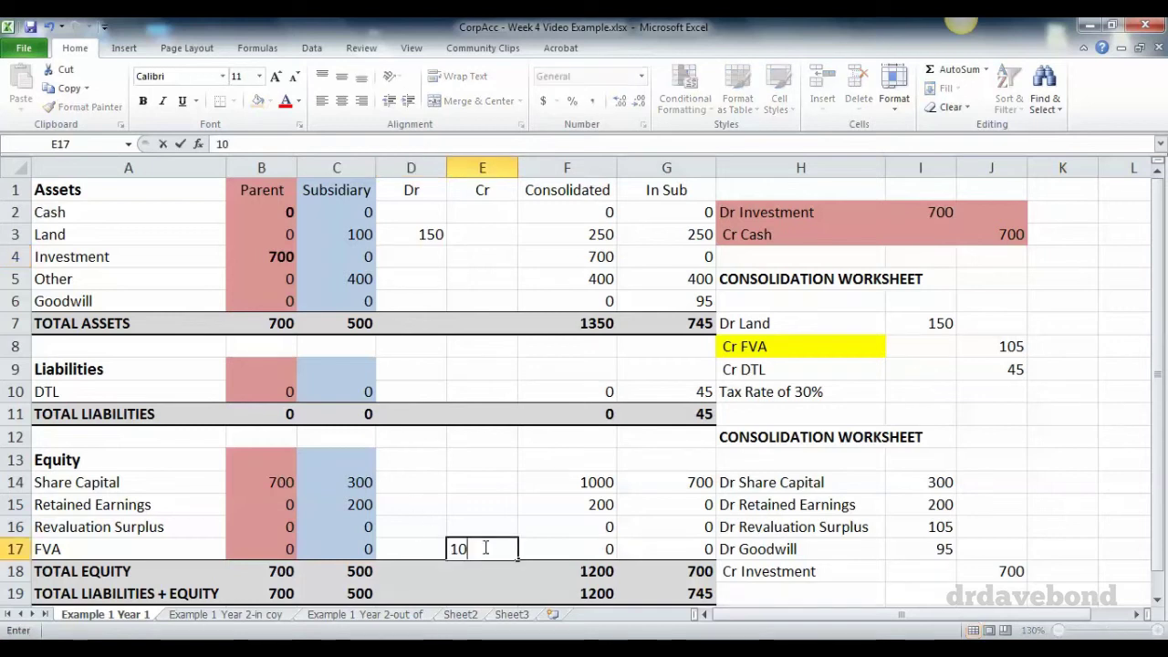
{"action": "type", "text": "5"}
{"action": "key", "text": "Return"}
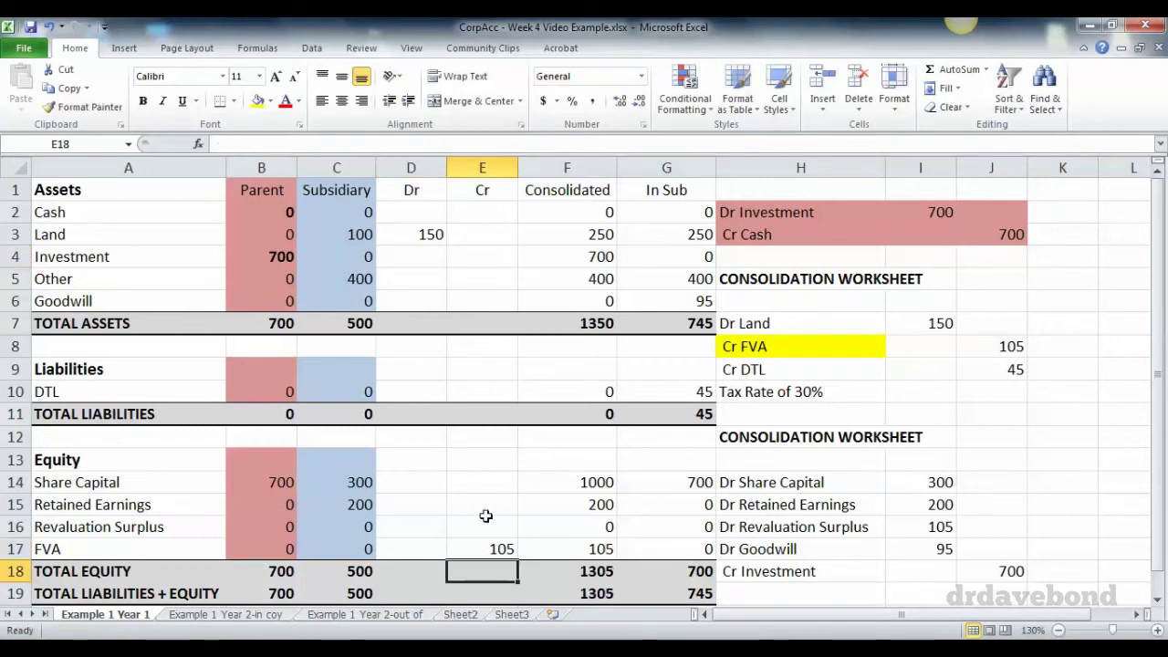
{"action": "left_click", "coordinate": [475, 391]}
{"action": "type", "text": "45"}
{"action": "key", "text": "Return"}
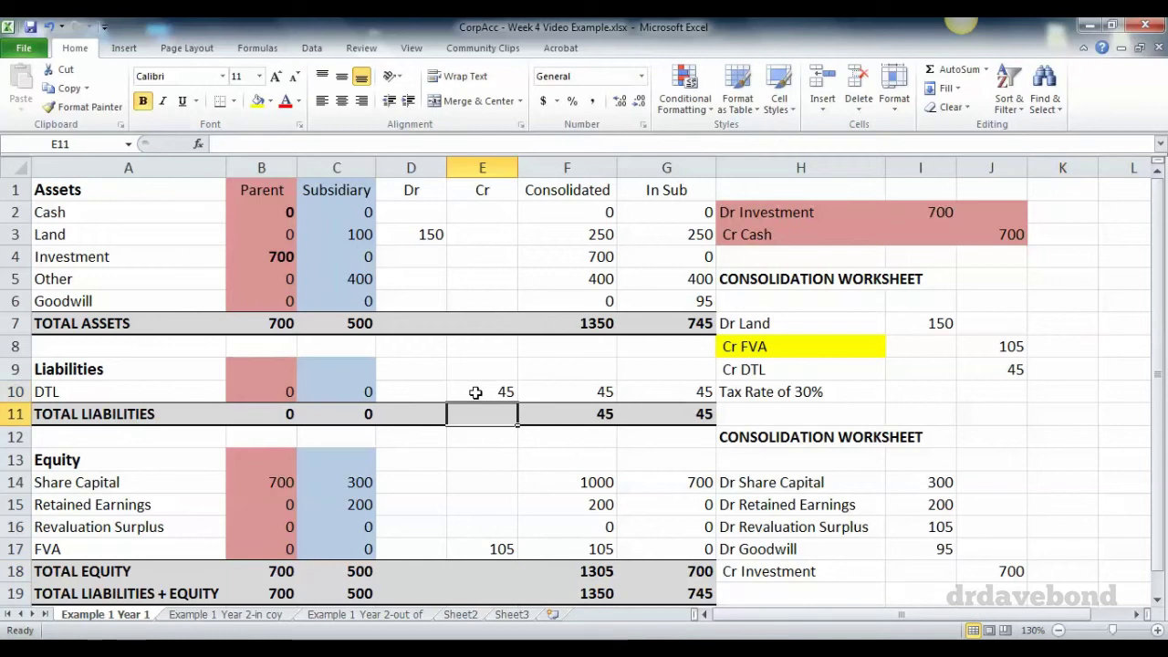
- Delete H11:J12 with cells shifted up, moving the elimination entry beneath the land entry
{"action": "left_click_drag", "start_coordinate": [782, 420], "coordinate": [971, 438]}
{"action": "right_click", "coordinate": [973, 442]}
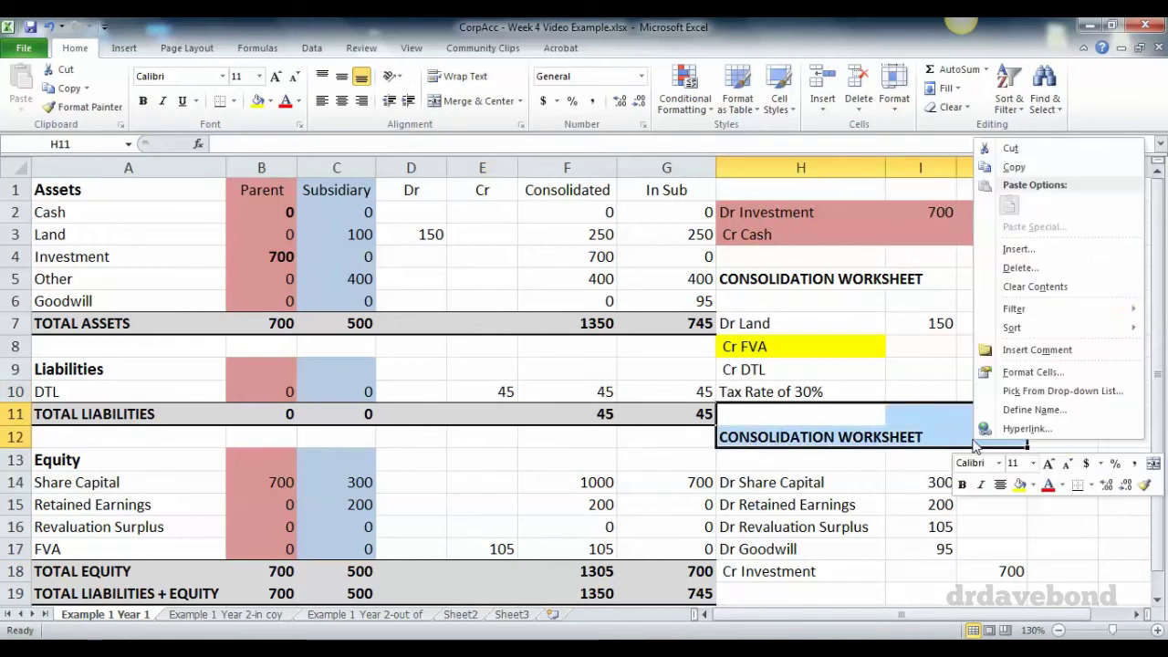
{"action": "left_click", "coordinate": [1015, 268]}
{"action": "left_click", "coordinate": [981, 312]}
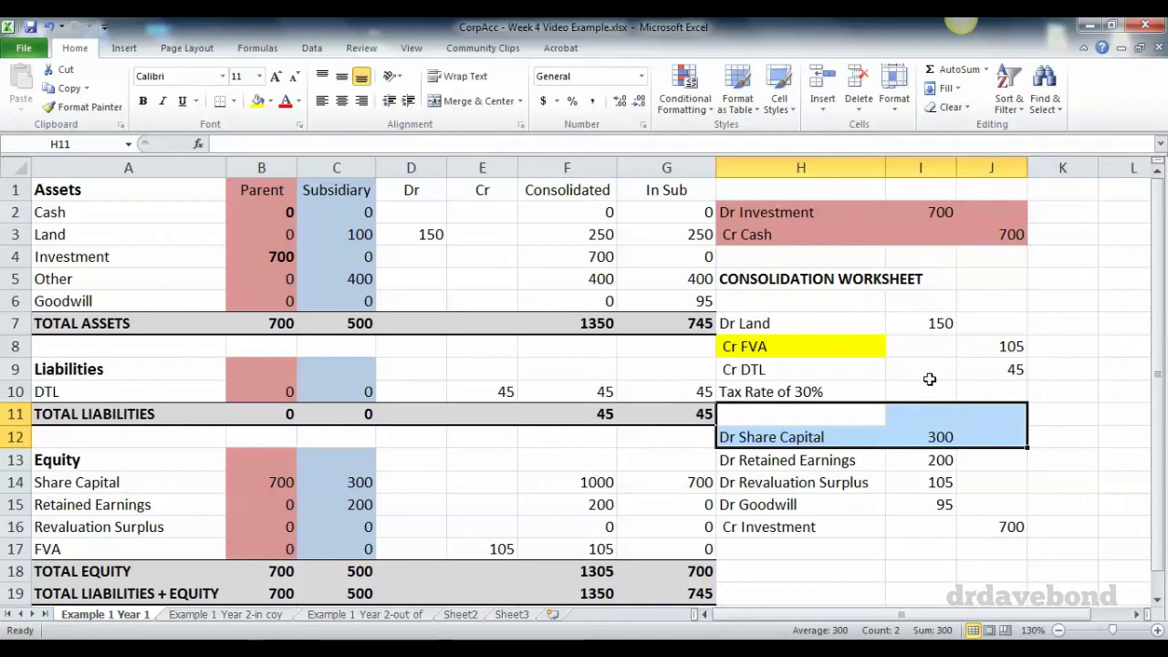
{"action": "left_click", "coordinate": [836, 437]}
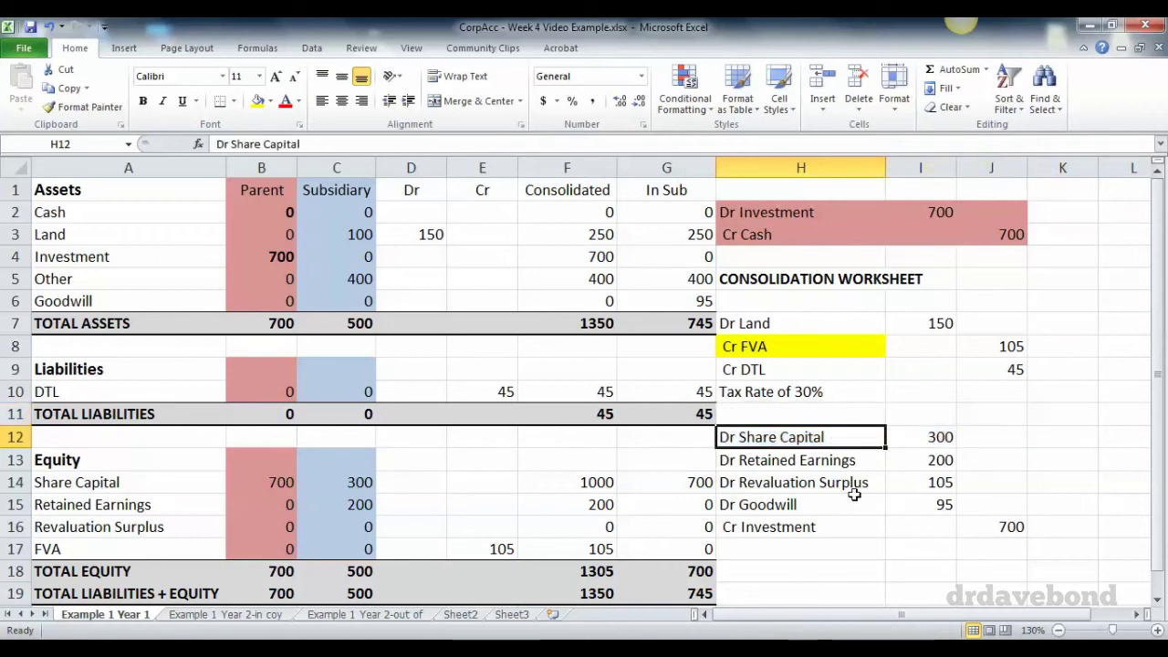
{"action": "left_click_drag", "start_coordinate": [861, 438], "coordinate": [992, 519]}
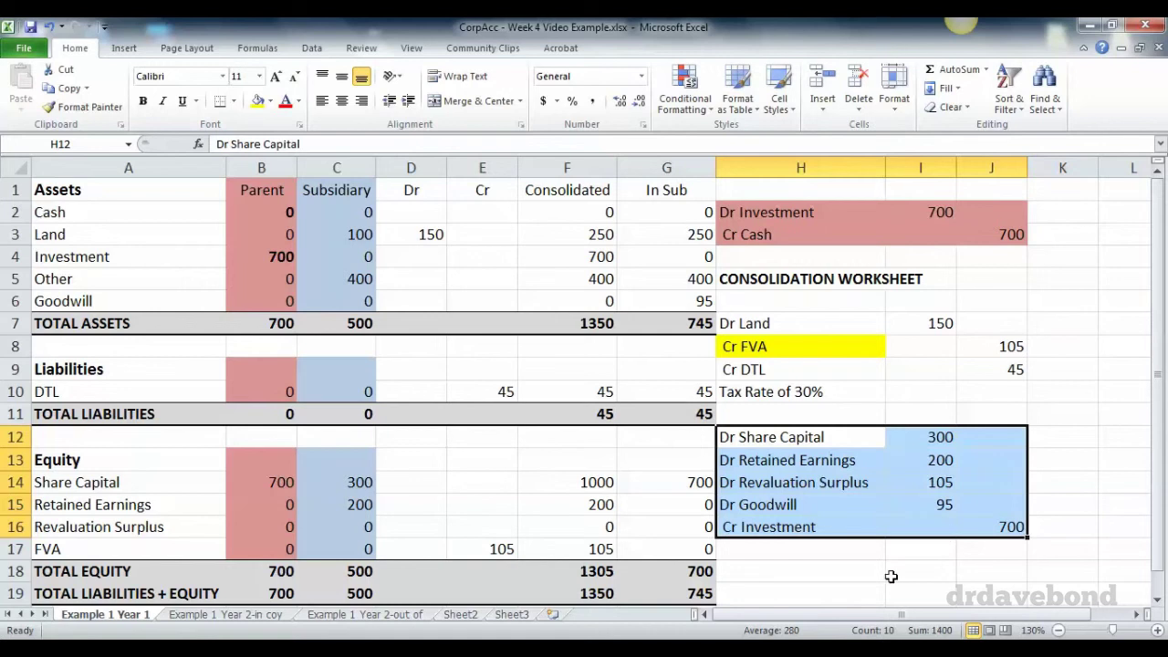
- Debit Share Capital 300 in D14 and Retained Earnings 200 in D15
{"action": "left_click", "coordinate": [366, 487]}
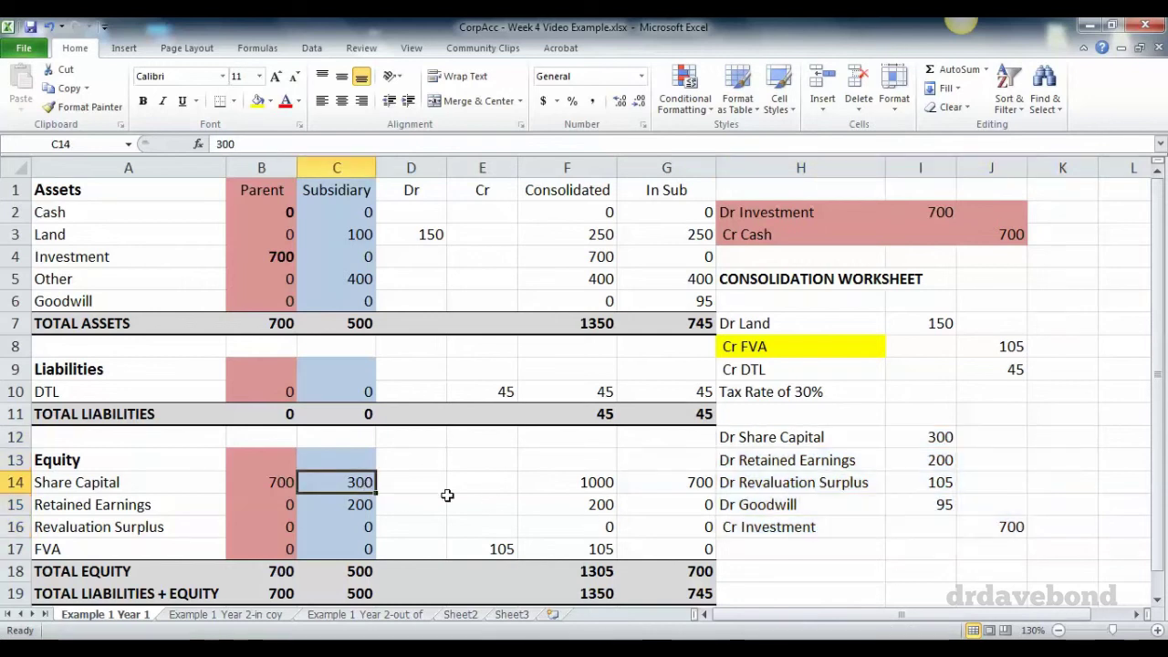
{"action": "key", "text": "Down"}
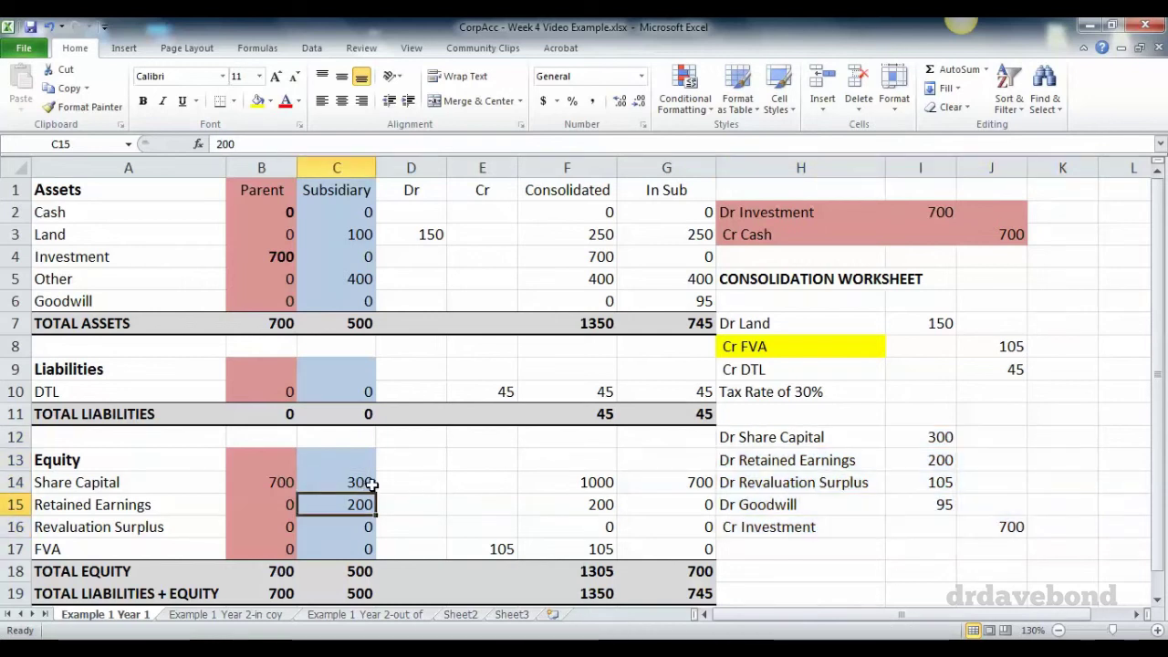
{"action": "left_click_drag", "start_coordinate": [936, 436], "coordinate": [813, 460]}
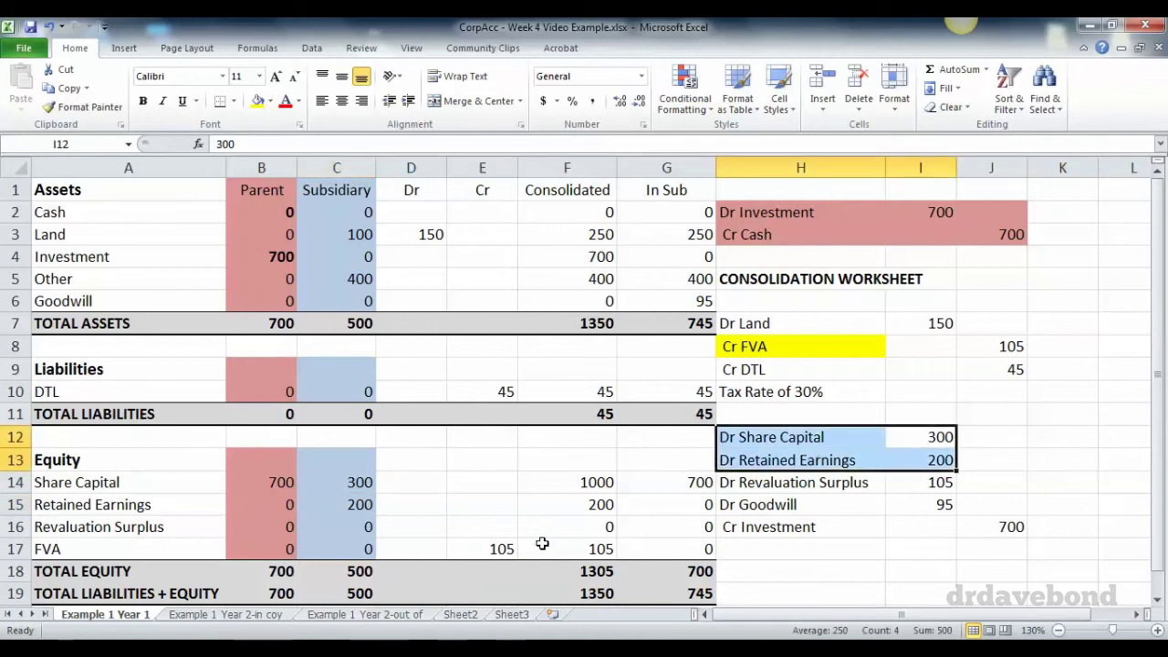
{"action": "left_click", "coordinate": [420, 478]}
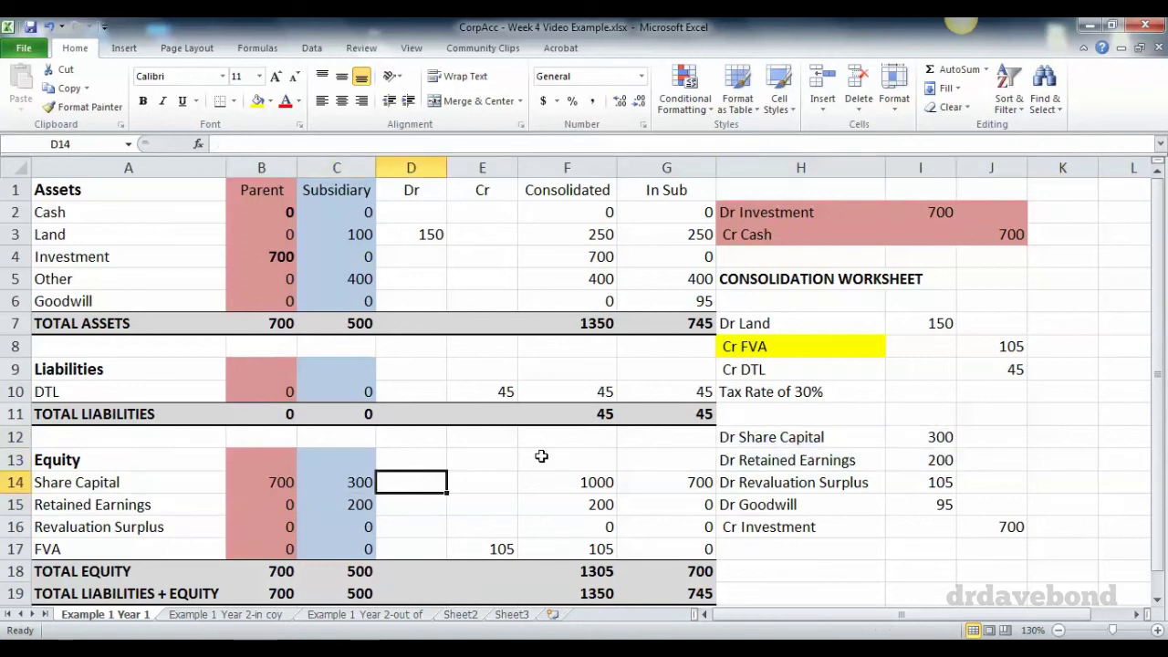
{"action": "type", "text": "300"}
{"action": "key", "text": "Return"}
{"action": "type", "text": "200"}
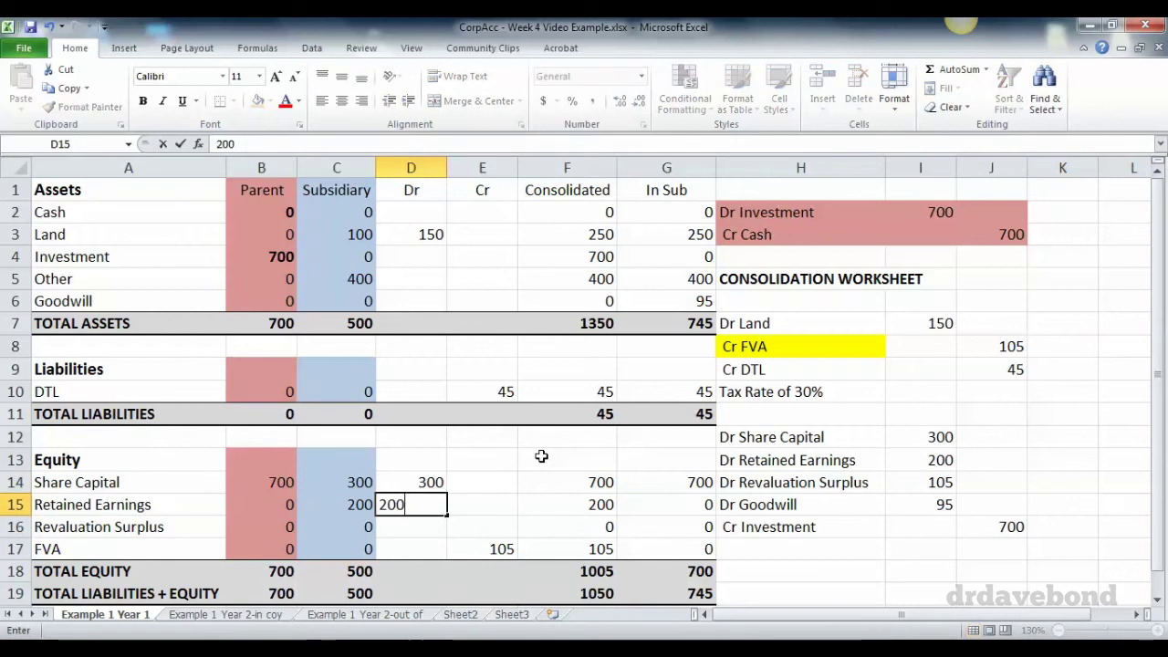
{"action": "key", "text": "Return"}
{"action": "left_click", "coordinate": [800, 487]}
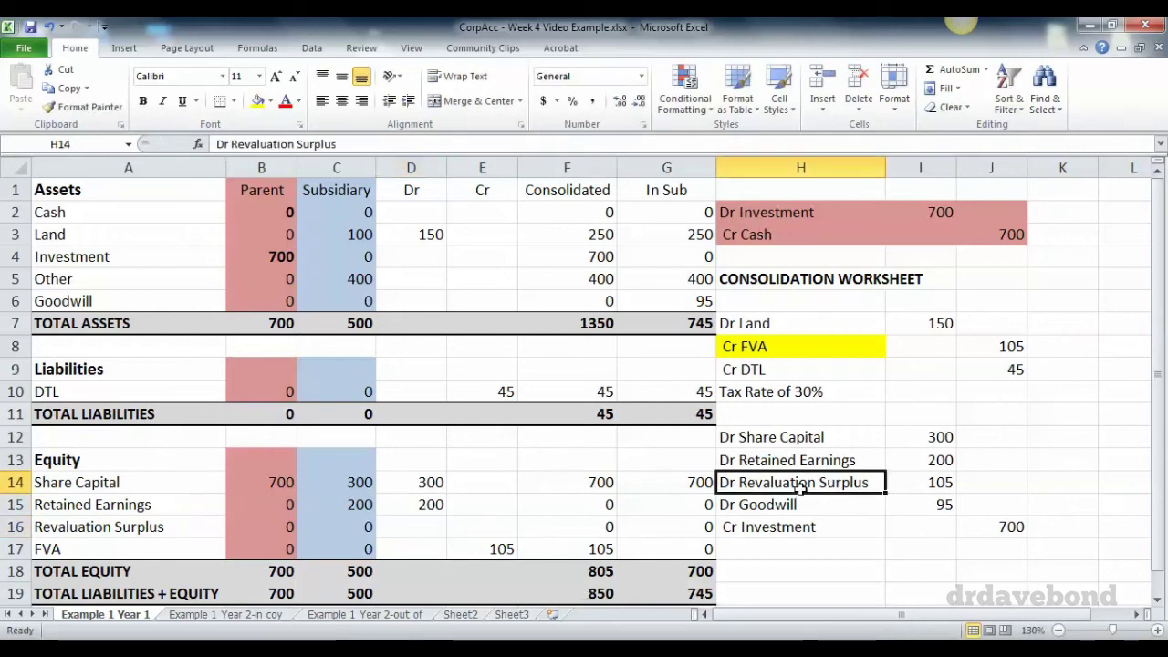
- Fill H14 yellow, relabel it 'Dr FVA' and debit FVA 105 in D17
{"action": "left_click", "coordinate": [257, 100]}
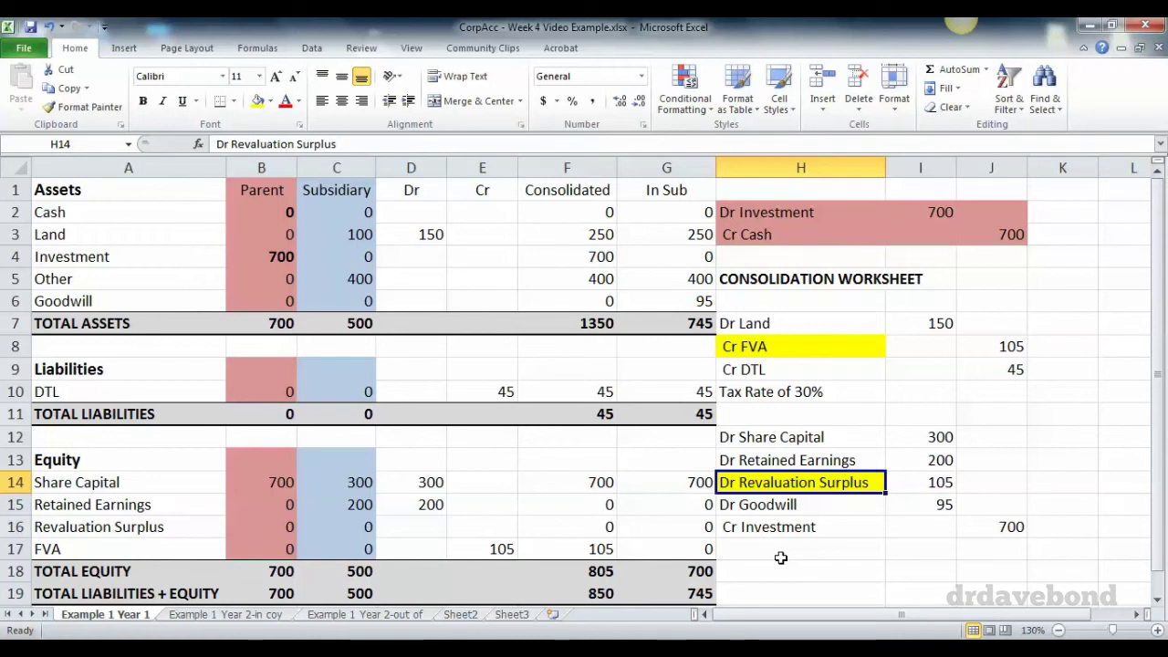
{"action": "type", "text": "Dr FVA"}
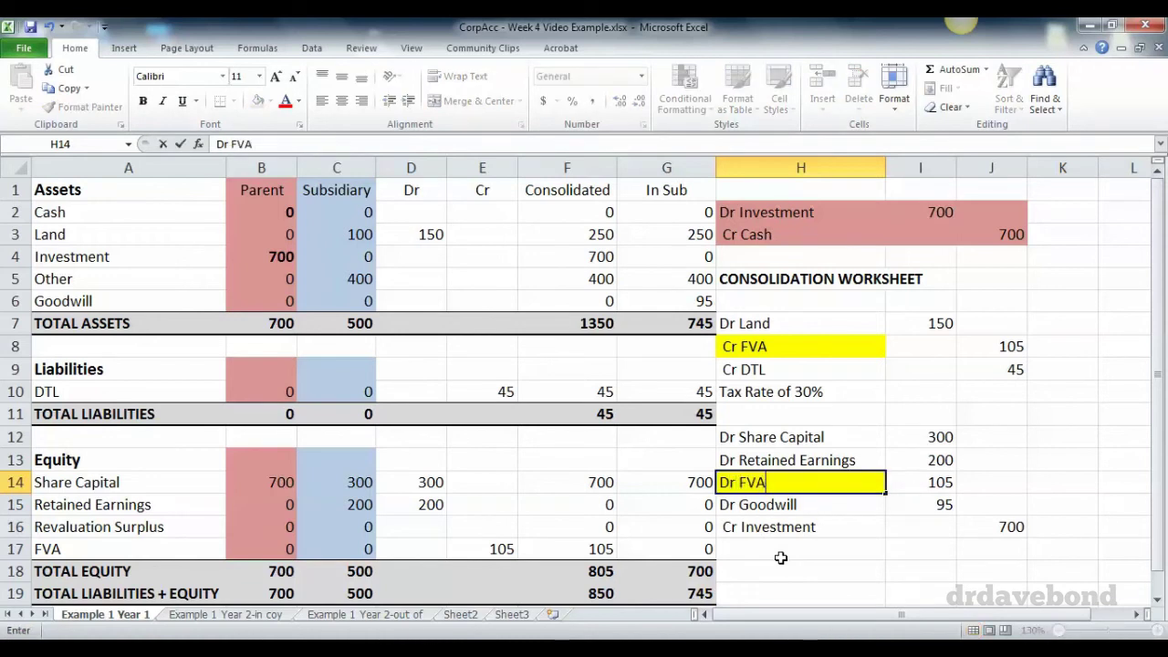
{"action": "key", "text": "Tab"}
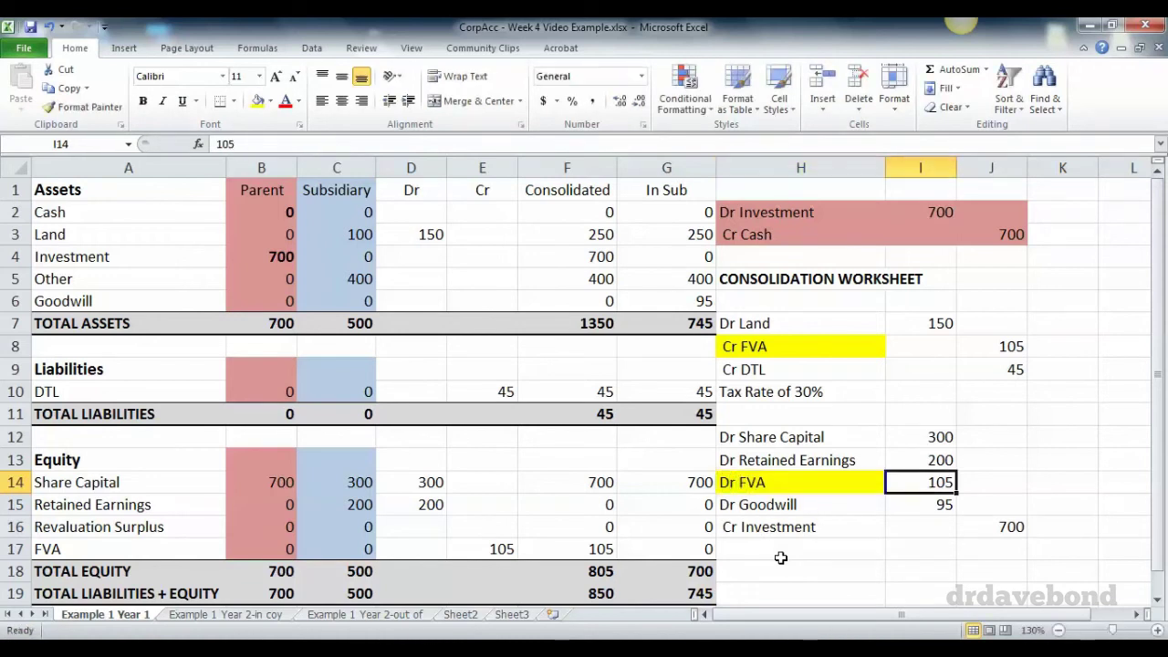
{"action": "left_click", "coordinate": [424, 545]}
{"action": "type", "text": "105"}
{"action": "key", "text": "Return"}
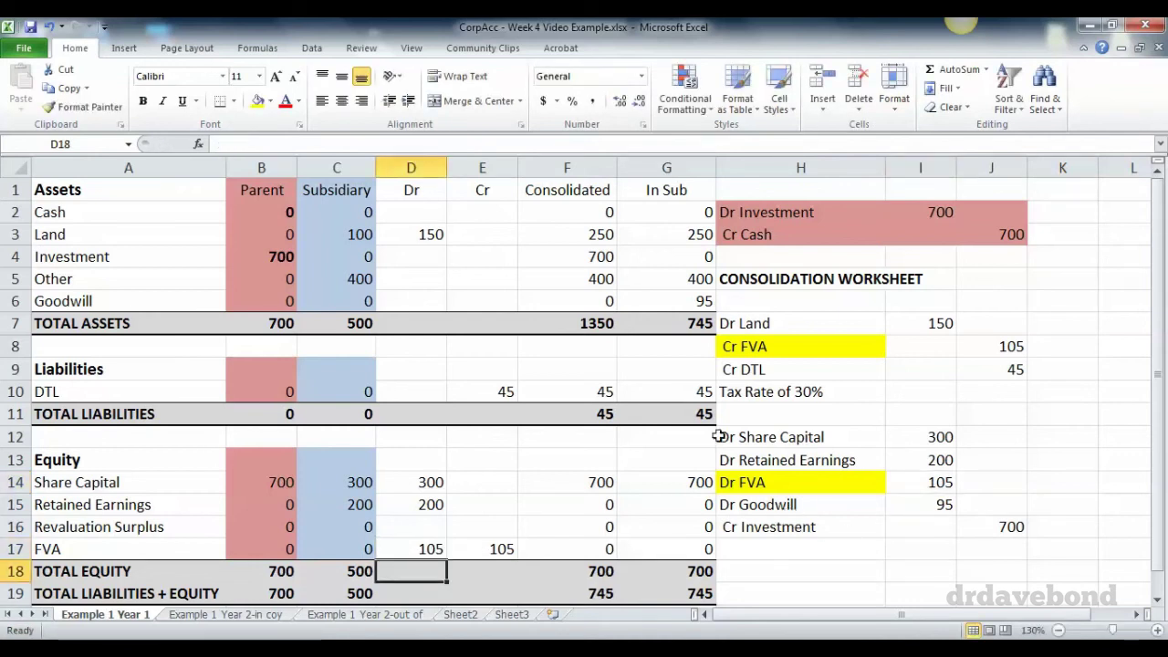
- Credit Investment 700 in E4 and debit Goodwill 95 in D6
{"action": "left_click", "coordinate": [479, 257]}
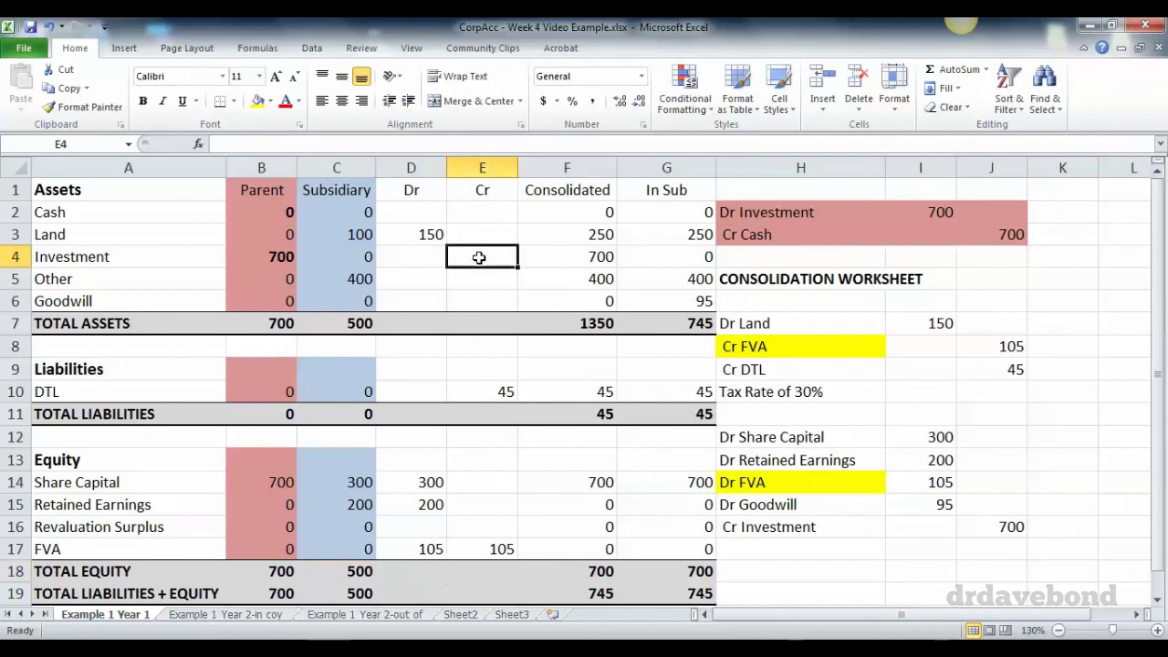
{"action": "type", "text": "700"}
{"action": "key", "text": "Return"}
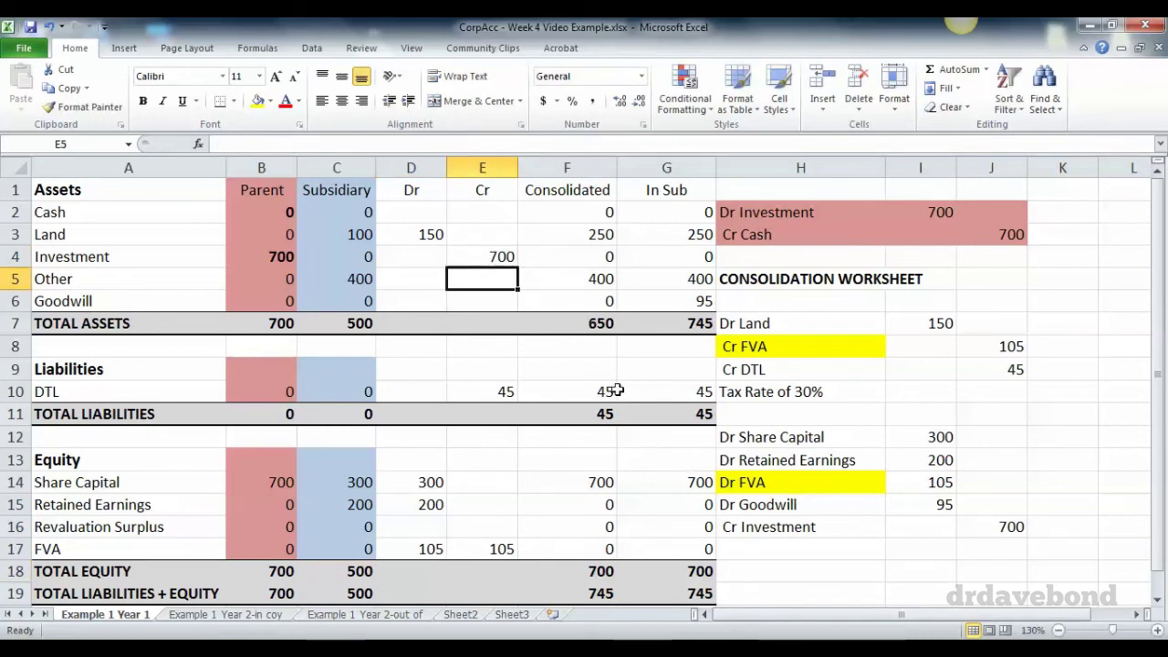
{"action": "left_click", "coordinate": [418, 296]}
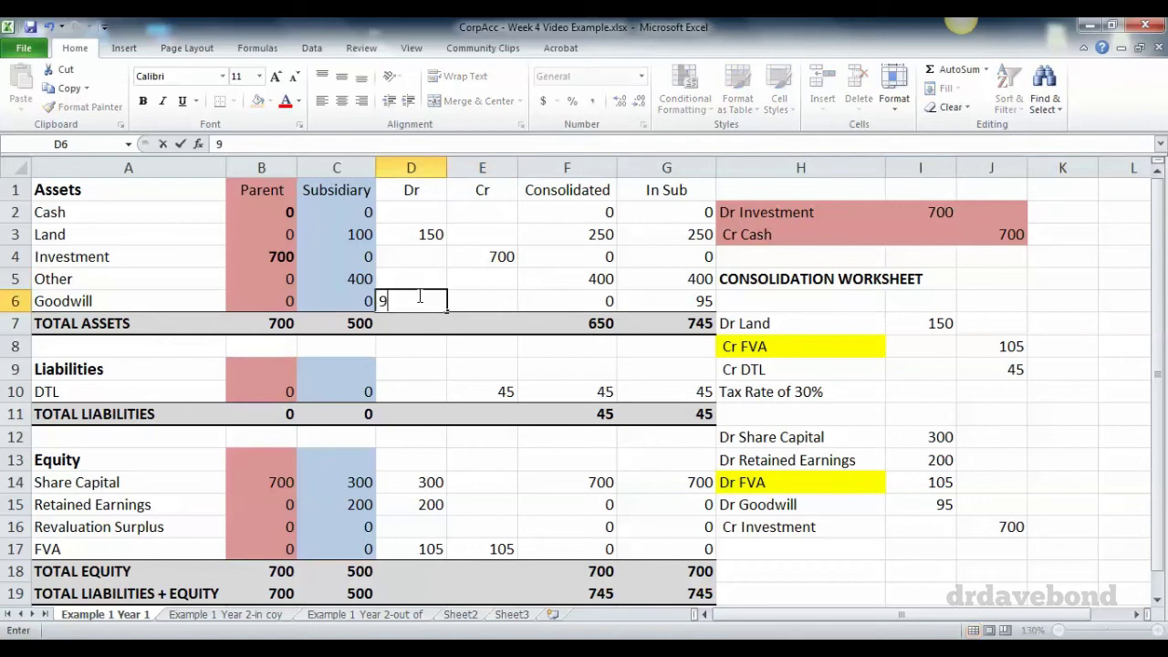
{"action": "type", "text": "5"}
{"action": "key", "text": "Return"}
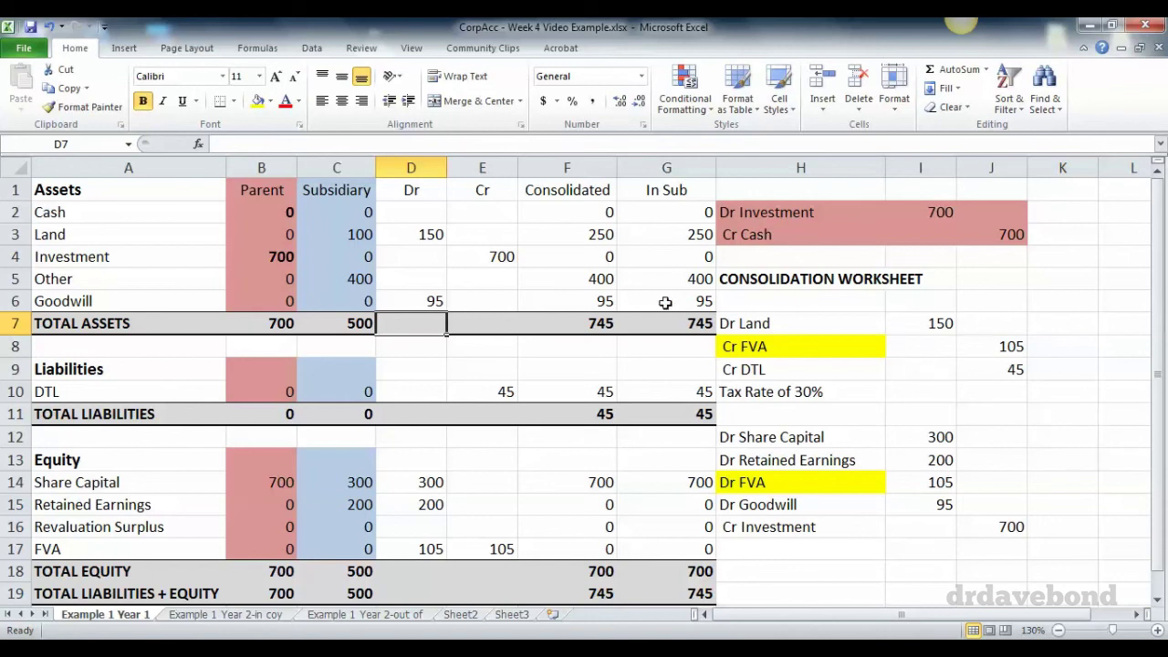
{"action": "left_click", "coordinate": [567, 168]}
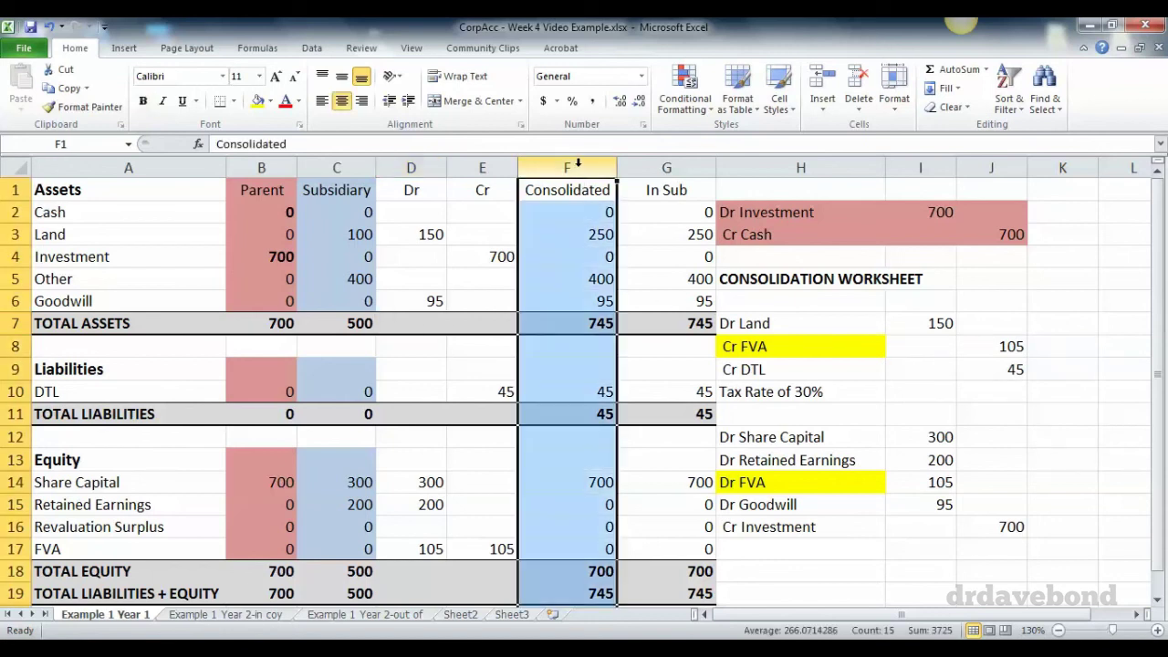